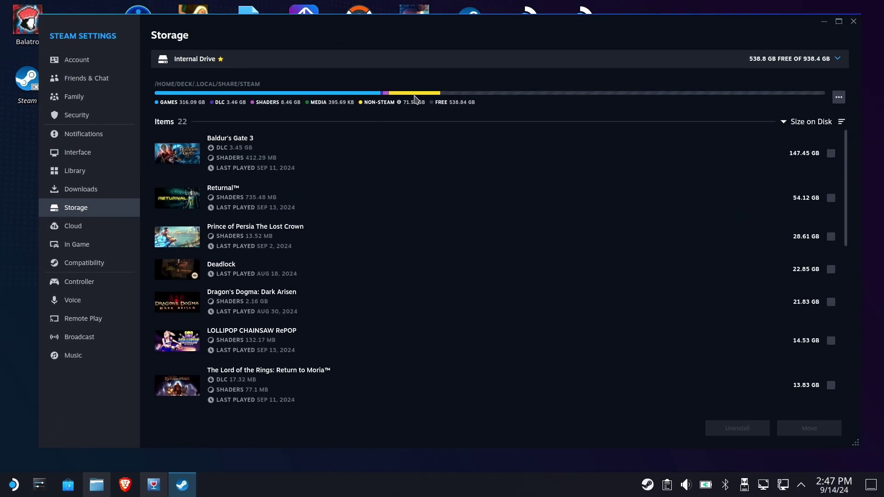
Raise the Dolphin file manager from the taskbar above the Steam Storage settings page
mouse_move(407, 106)
left_click(96, 484)
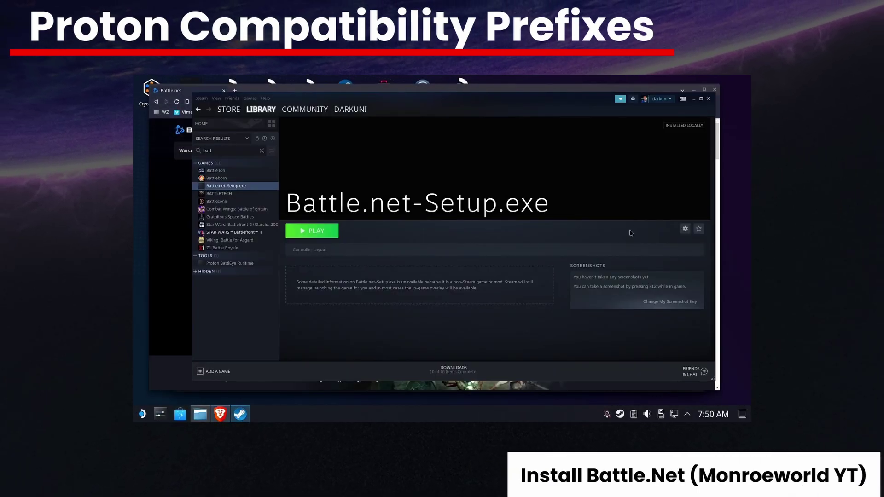
Review the Compatibility settings in the Battle.net-Setup.exe shortcut's properties
left_click(686, 228)
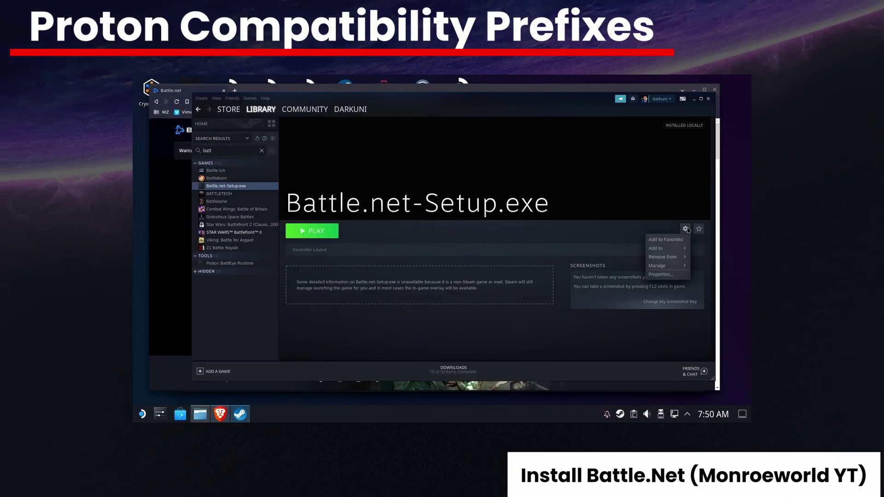
left_click(660, 275)
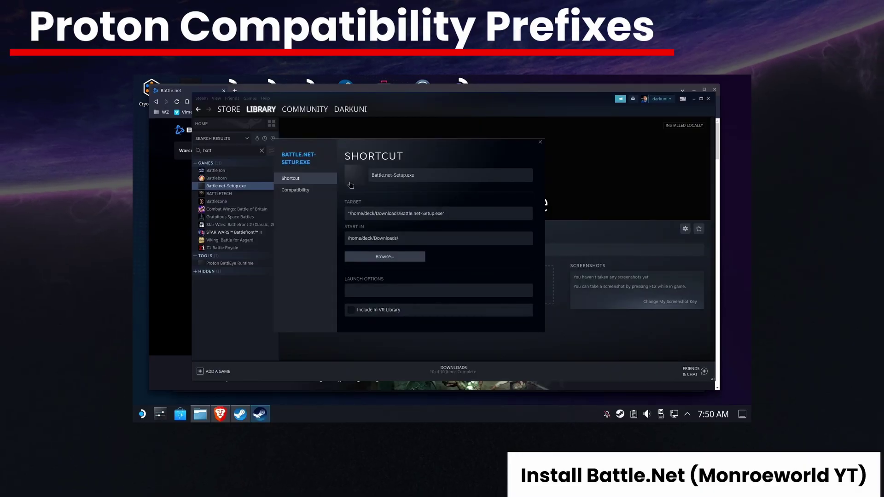
left_click(295, 189)
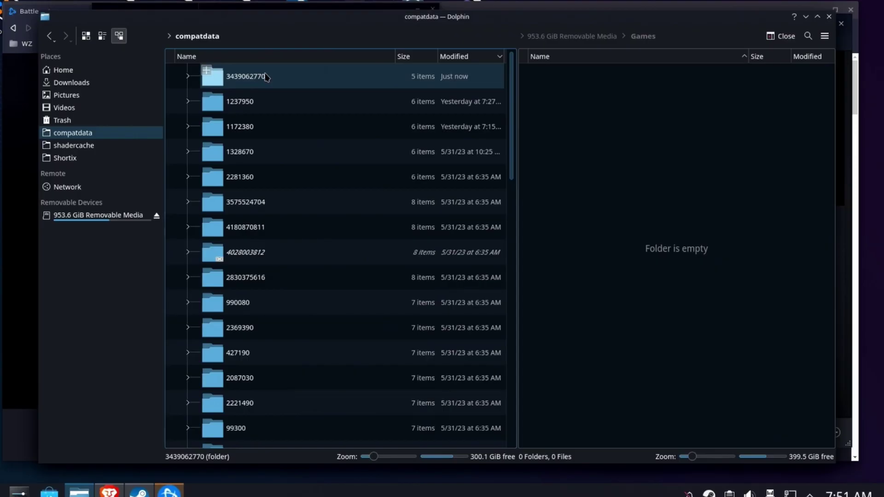
left_click(266, 77)
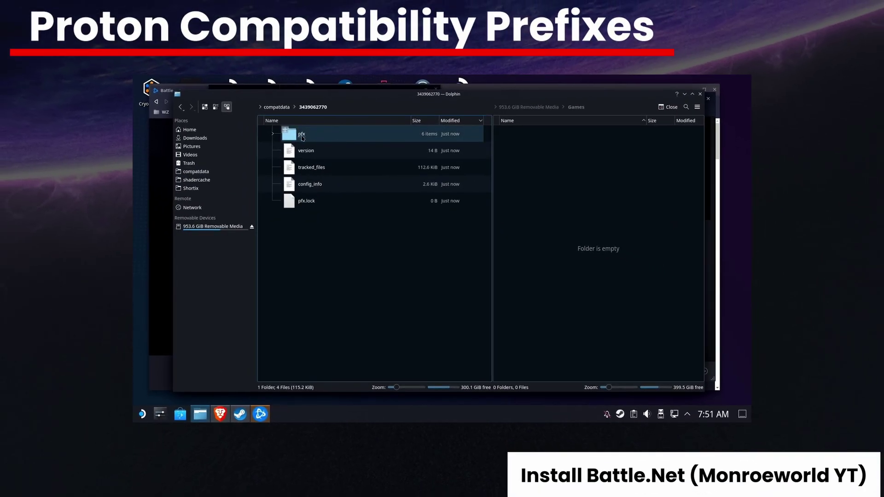
left_click(302, 138)
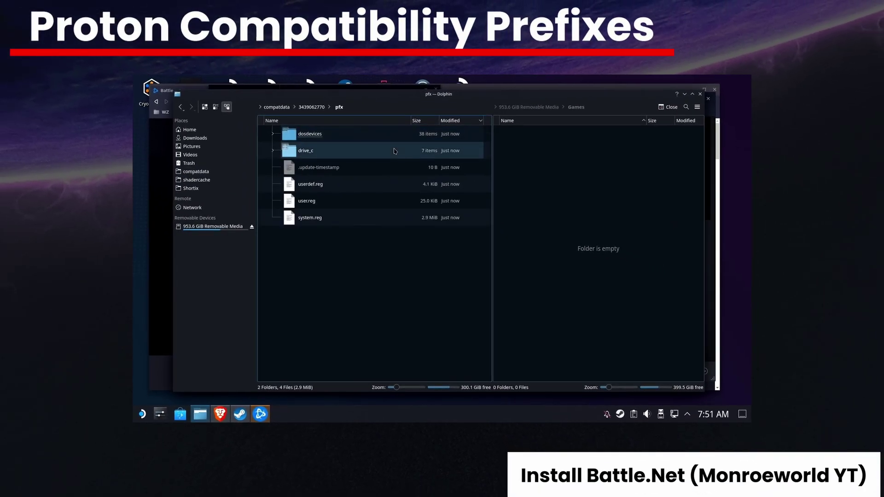
left_click(308, 152)
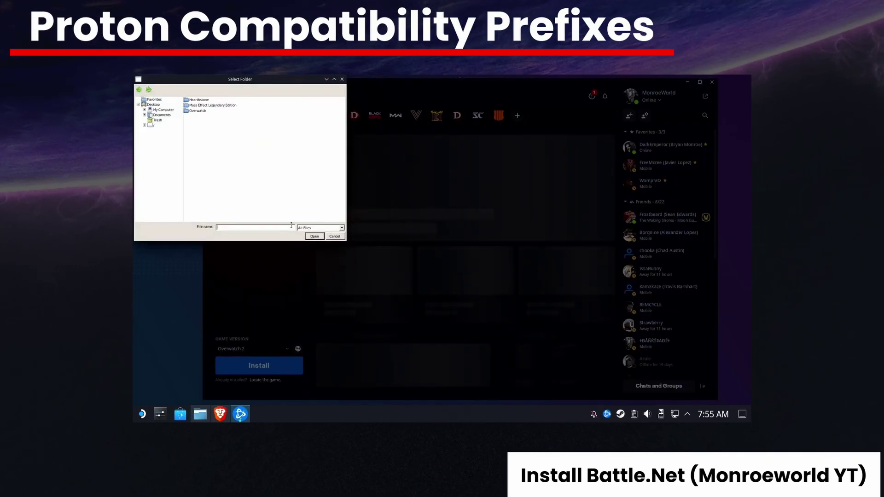
Point Battle.net to the existing Overwatch and Hearthstone folders in C:\Games
left_click(199, 111)
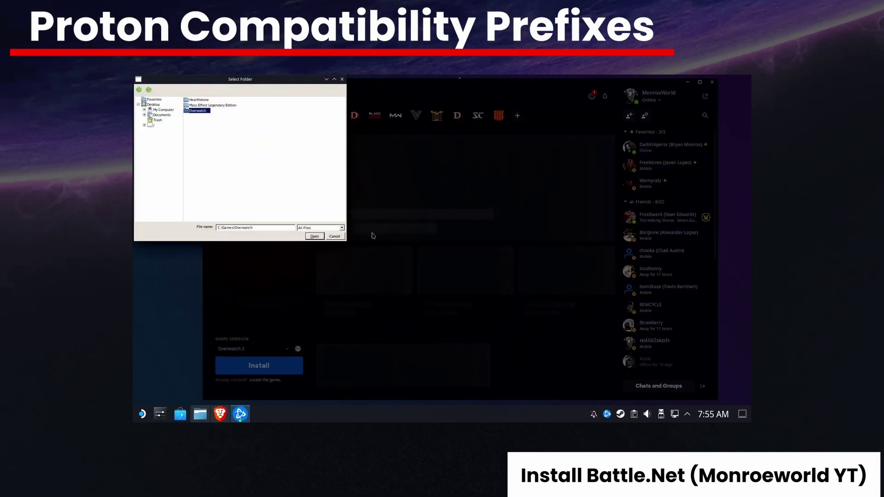
left_click(314, 236)
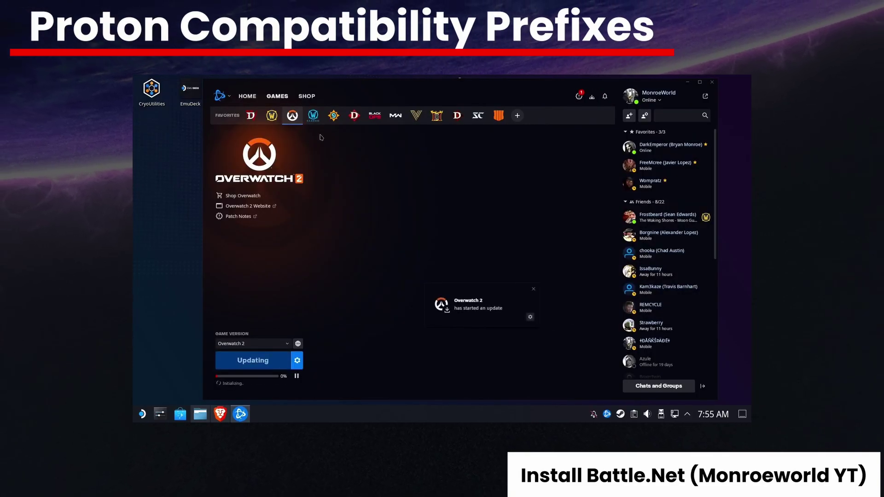
left_click(341, 120)
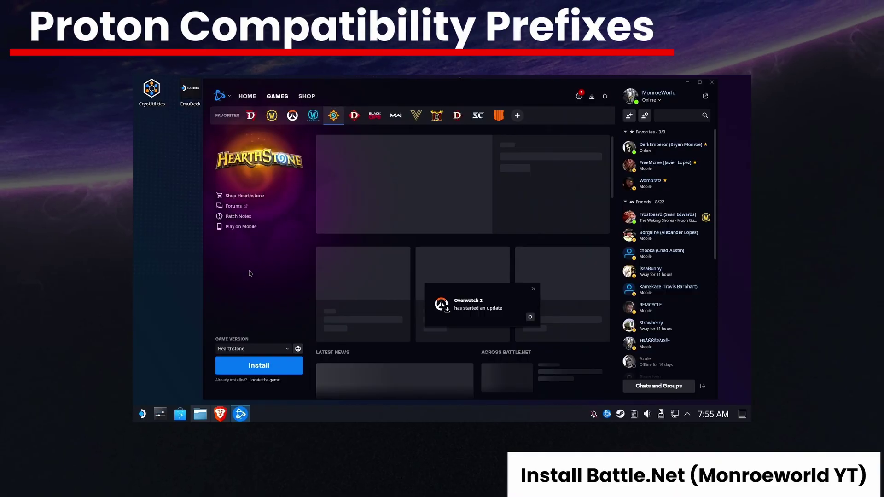
left_click(264, 380)
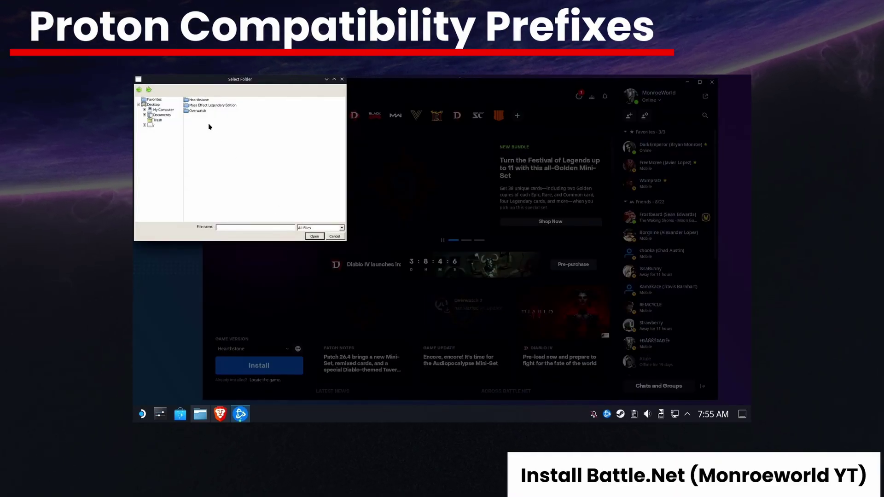
left_click(196, 101)
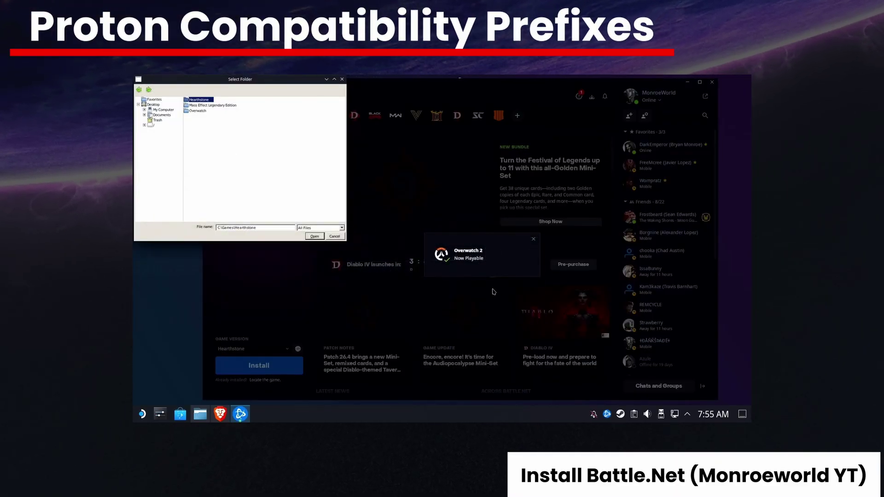
left_click(314, 237)
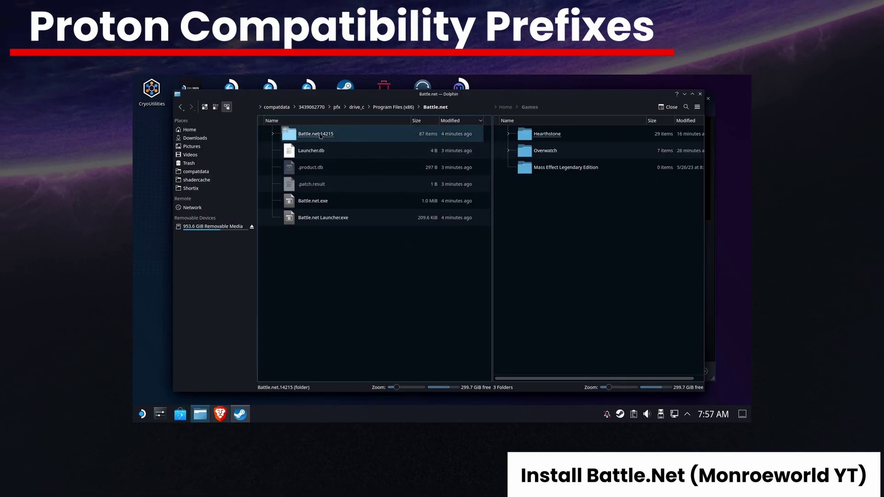
Copy the full path of Battle.net Launcher.exe in Dolphin
left_click(318, 217)
right_click(302, 218)
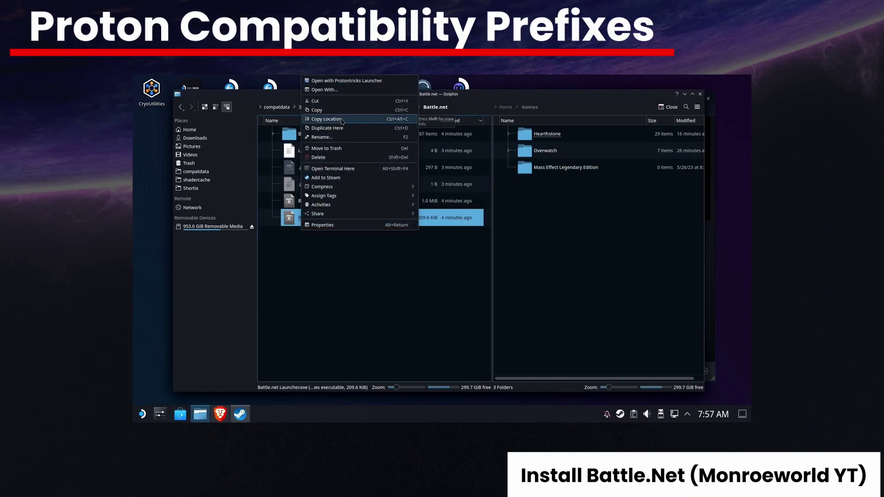
left_click(573, 116)
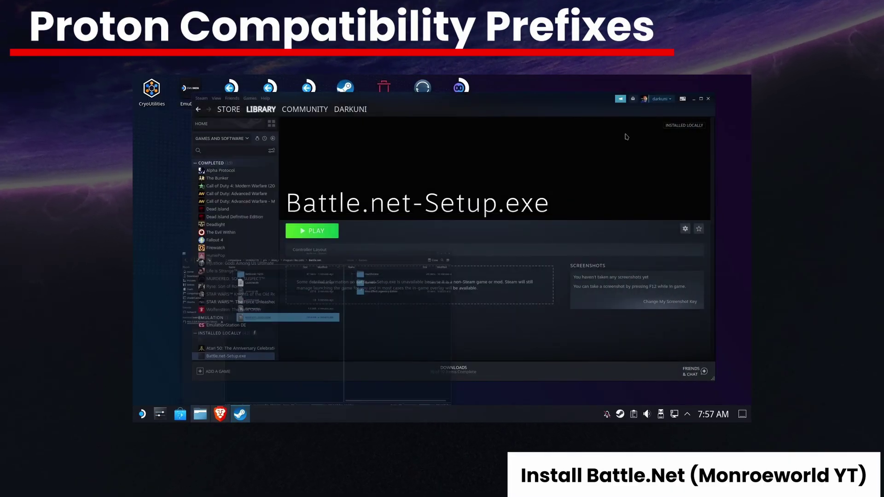
Set the Battle.net-Setup.exe shortcut's target to the pasted Battle.net Launcher.exe path and verify it
left_click(686, 229)
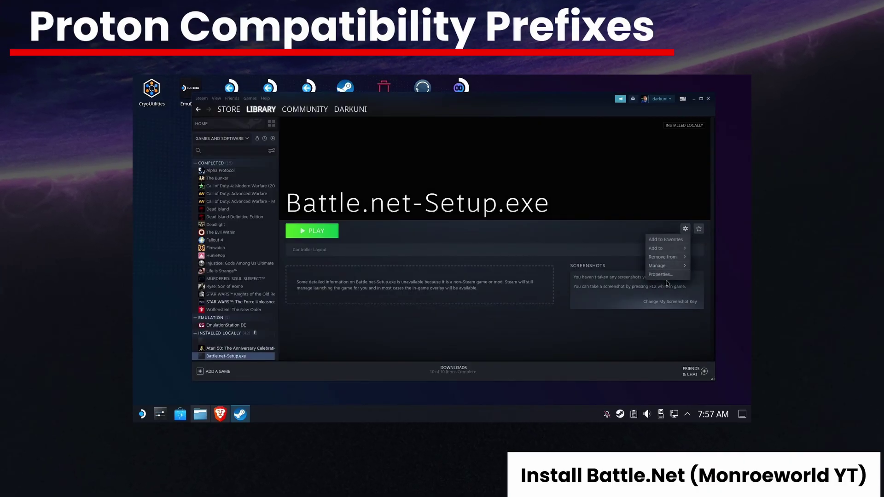
left_click(667, 278)
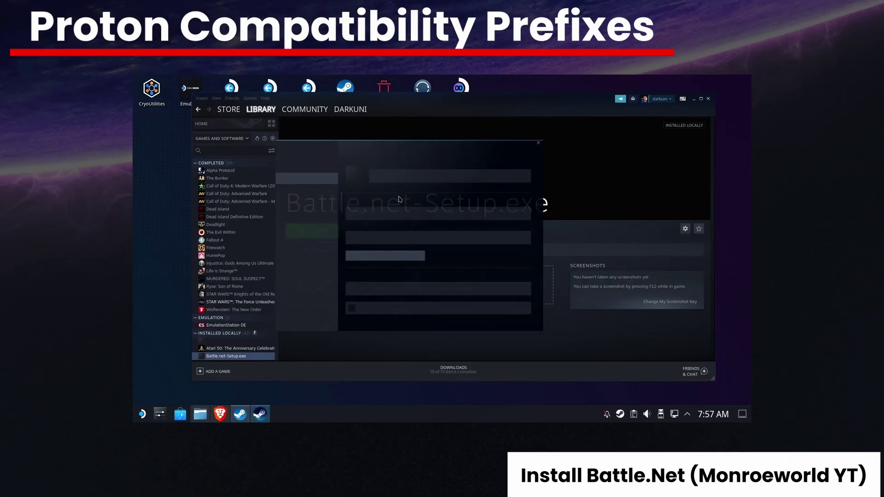
left_click(388, 256)
key("ctrl+v")
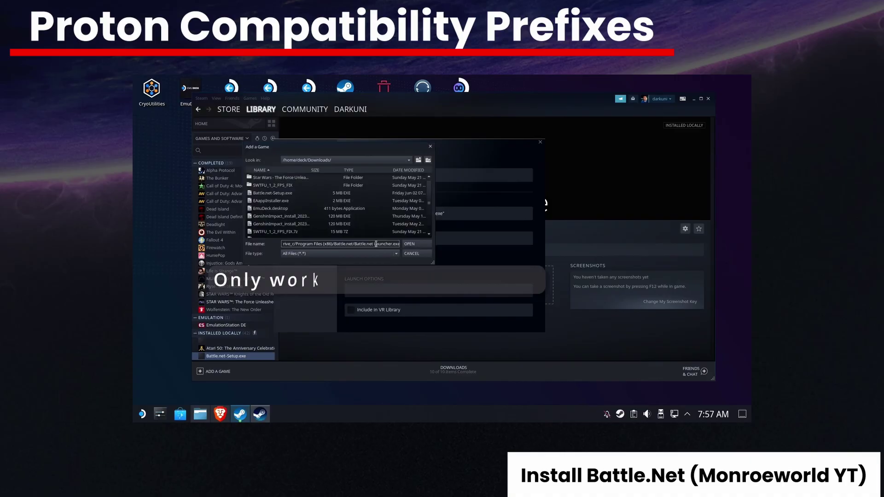
left_click(414, 243)
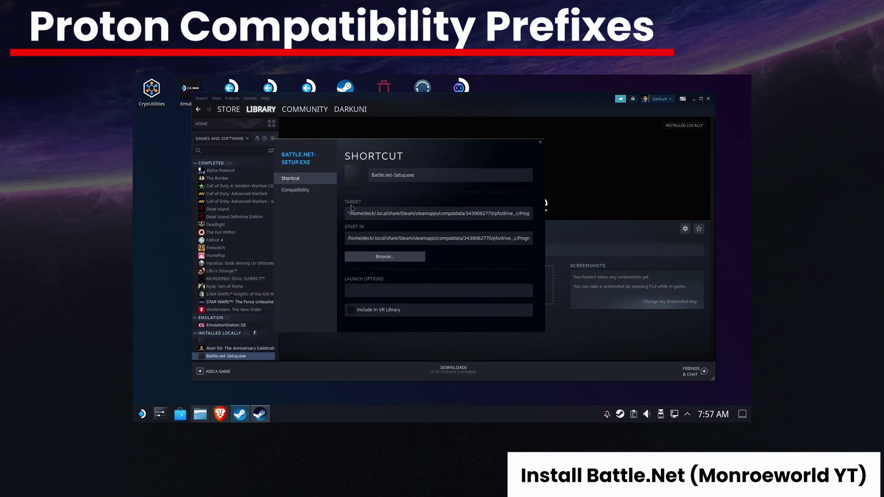
left_click_drag(349, 213, 586, 212)
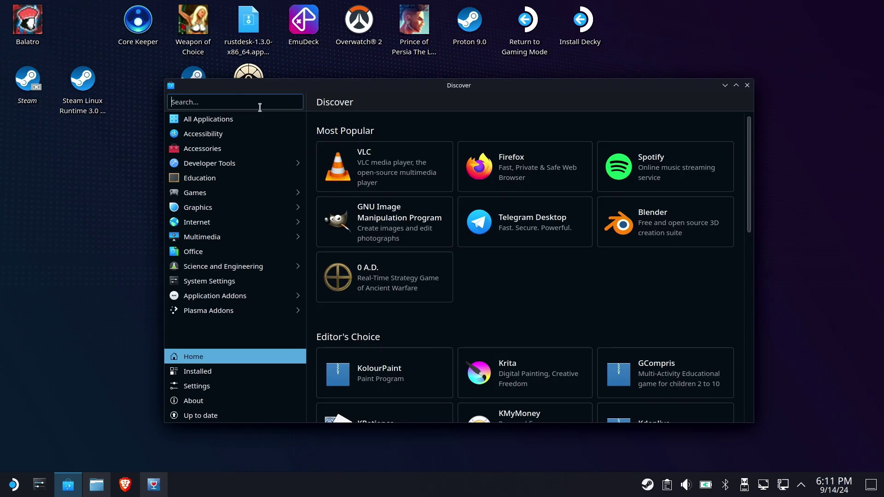
Search Discover for 'du' and launch the installed Disk Usage Analyzer
type("du")
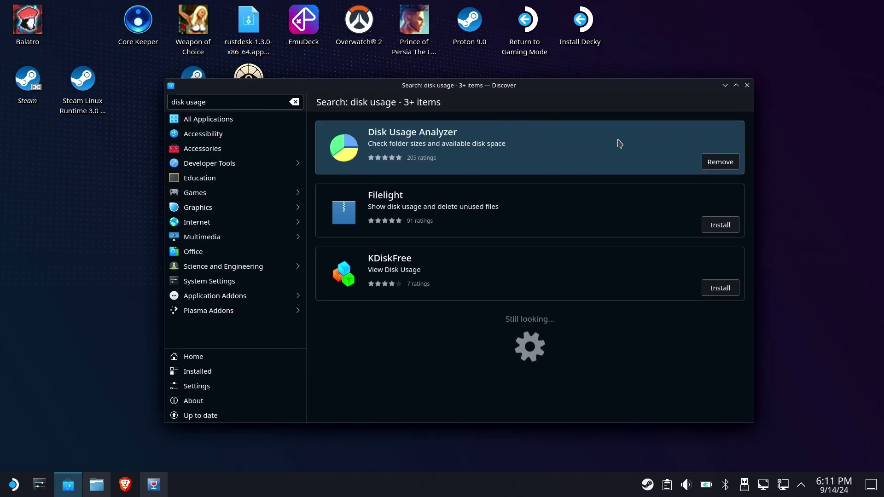
left_click(441, 147)
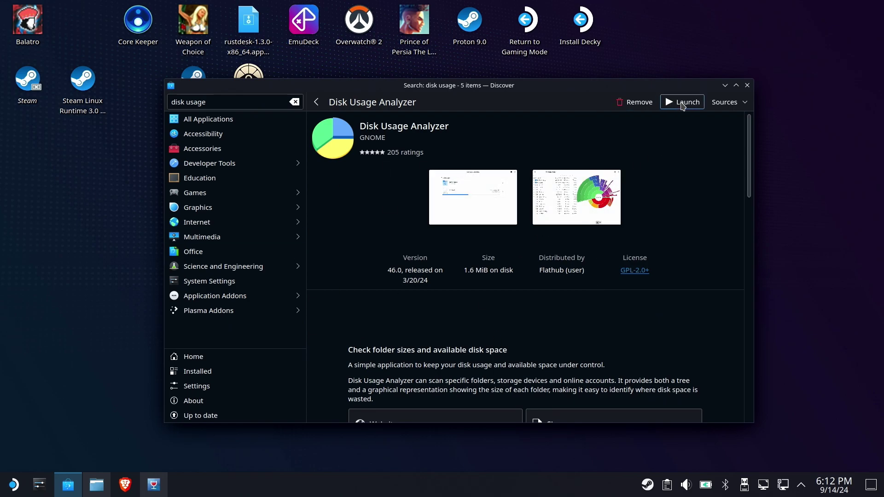
left_click(681, 104)
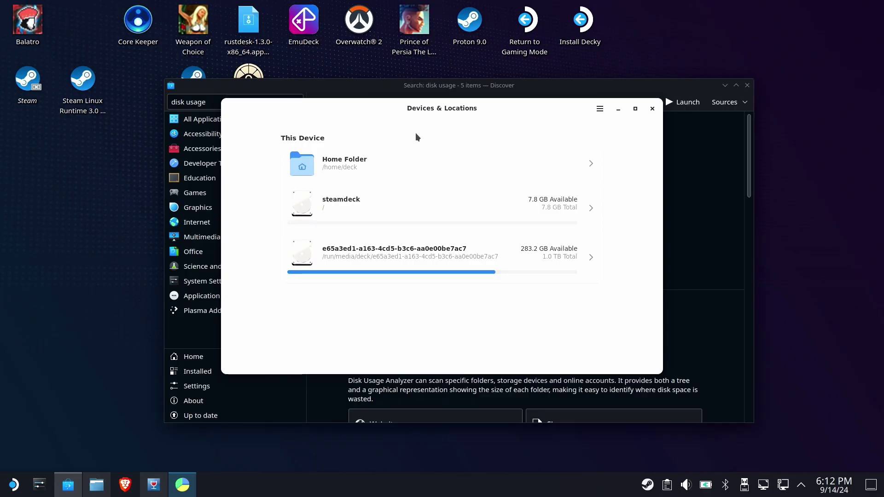
Scan the Home Folder, revealing 412.5 GB total with .local at 403.4 GB
left_click(352, 164)
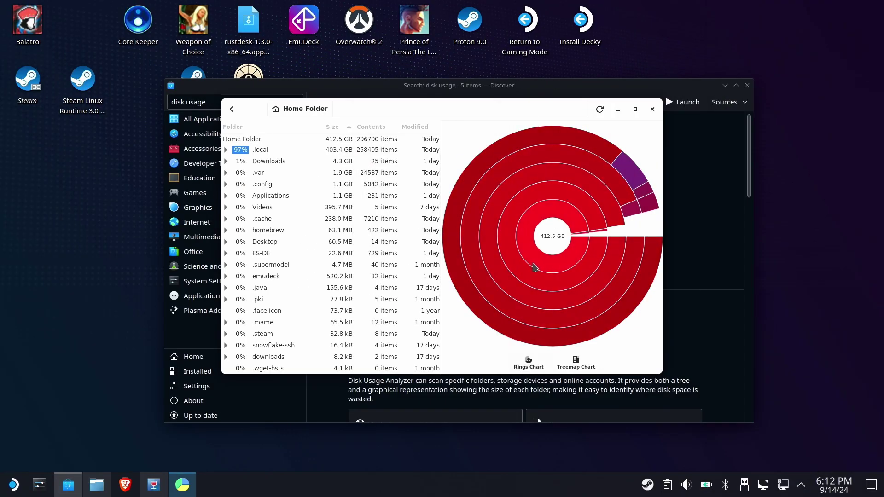
Explore the chart down toward Returnal's Content folder, then return to the home overview
left_click(534, 267)
left_click(499, 271)
left_click(479, 275)
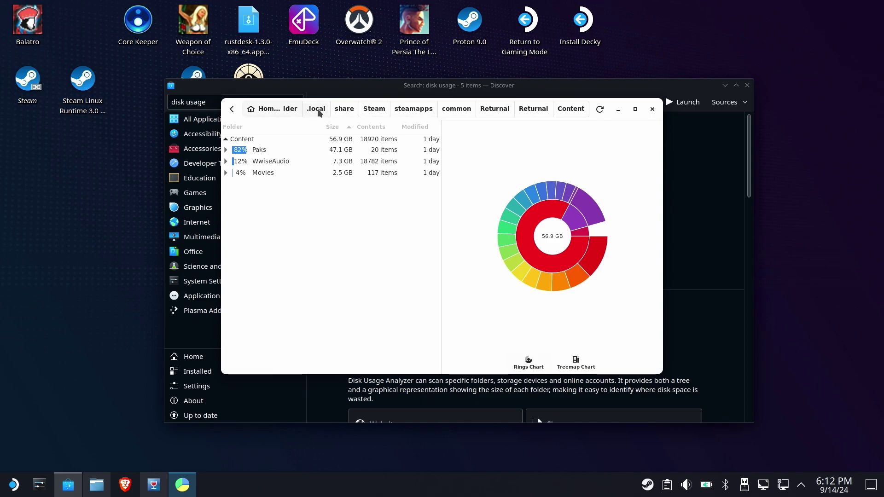
left_click(284, 109)
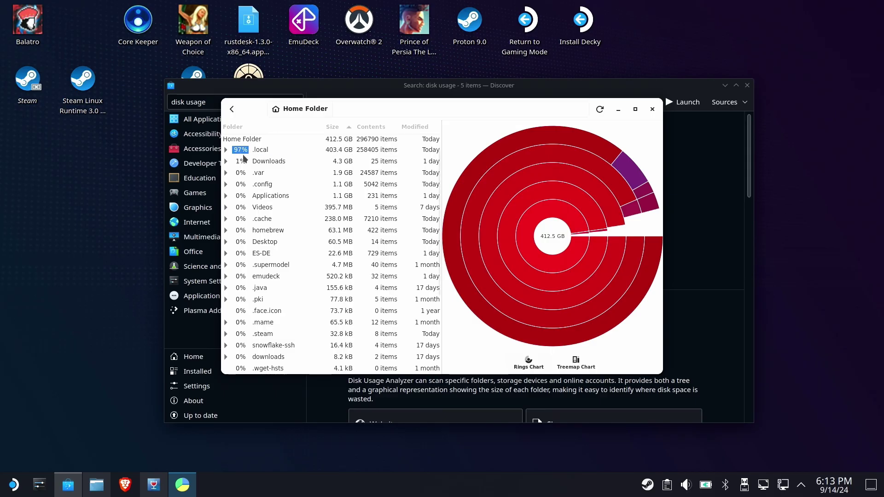
Drill through .local and share into the Steam folder (402.4 GB)
double_click(274, 149)
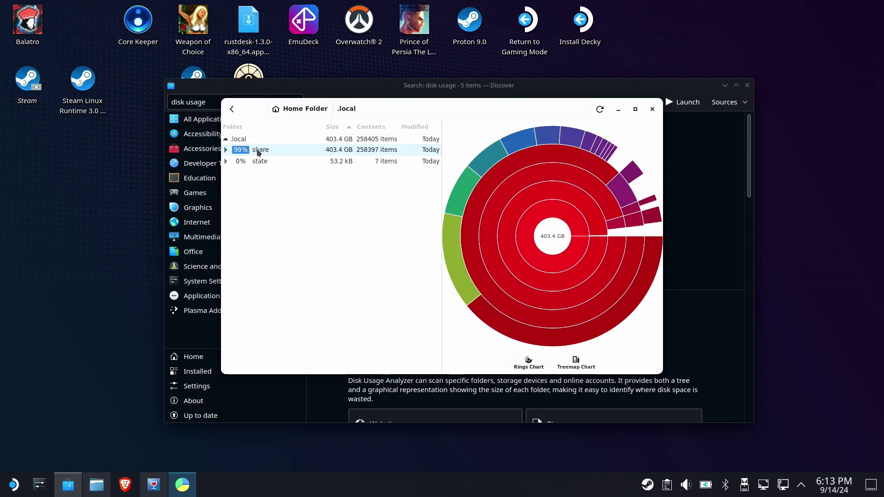
double_click(258, 150)
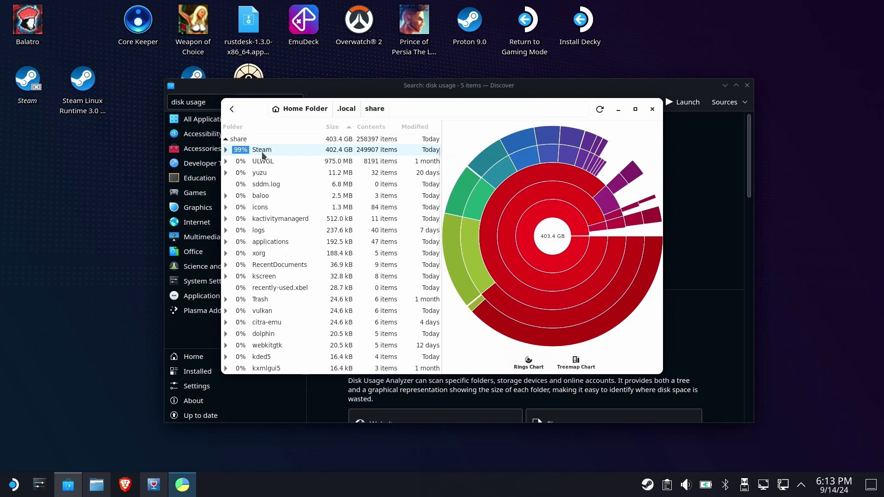
double_click(262, 151)
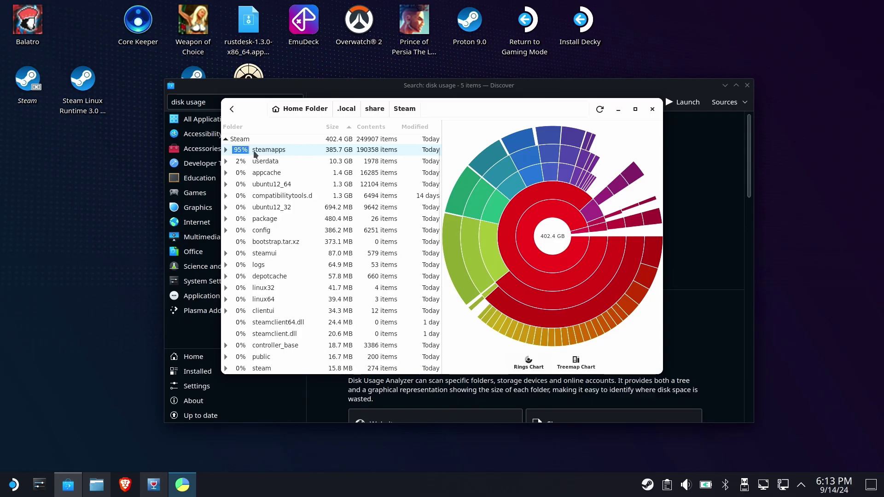
Open steamapps, then shadercache (7.3 GB, led by 2357570 at 3.7 GB)
double_click(277, 150)
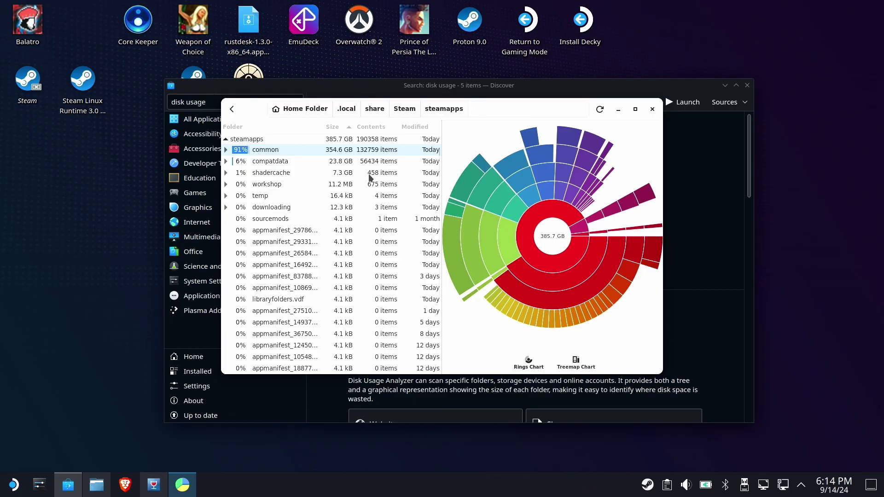
double_click(259, 178)
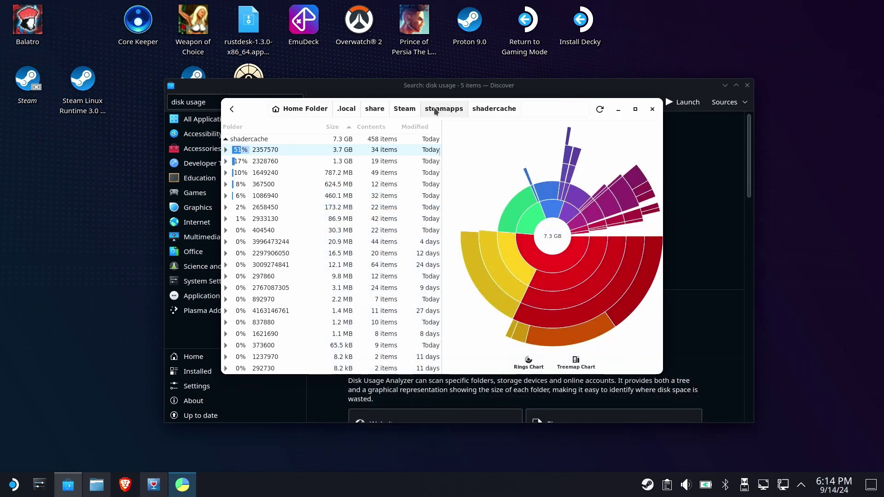
Return to steamapps, open compatdata (23.8 GB), and scroll through its prefix folders
left_click(452, 110)
double_click(265, 162)
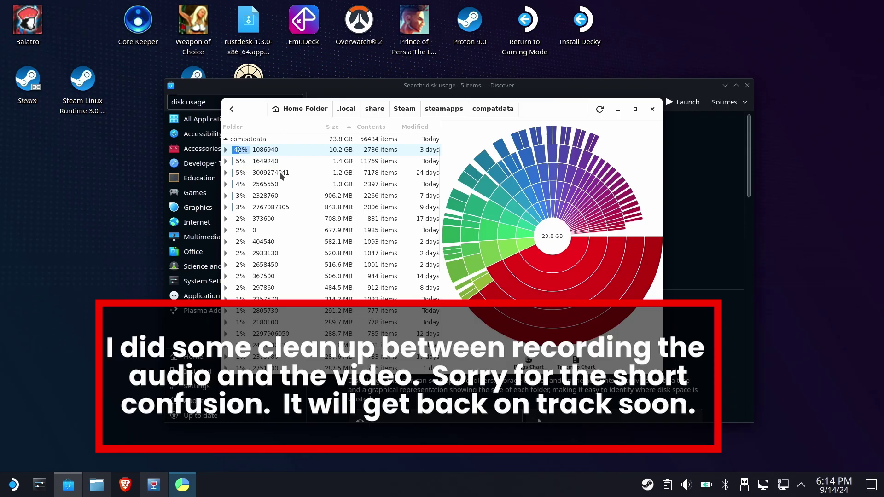
scroll(288, 176, "down", 5)
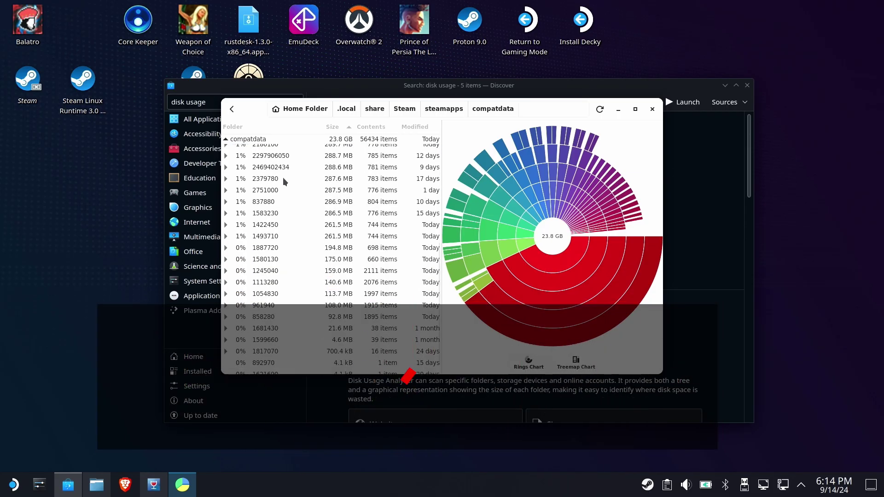
scroll(282, 178, "up", 5)
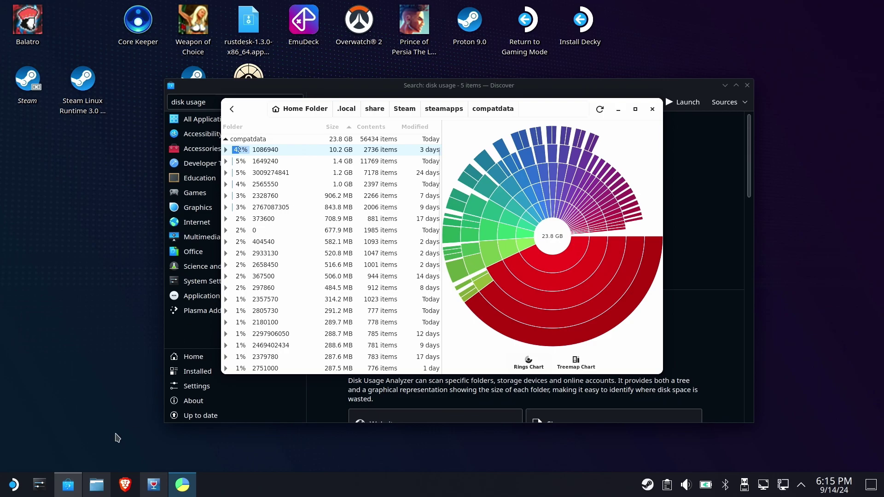
left_click(152, 485)
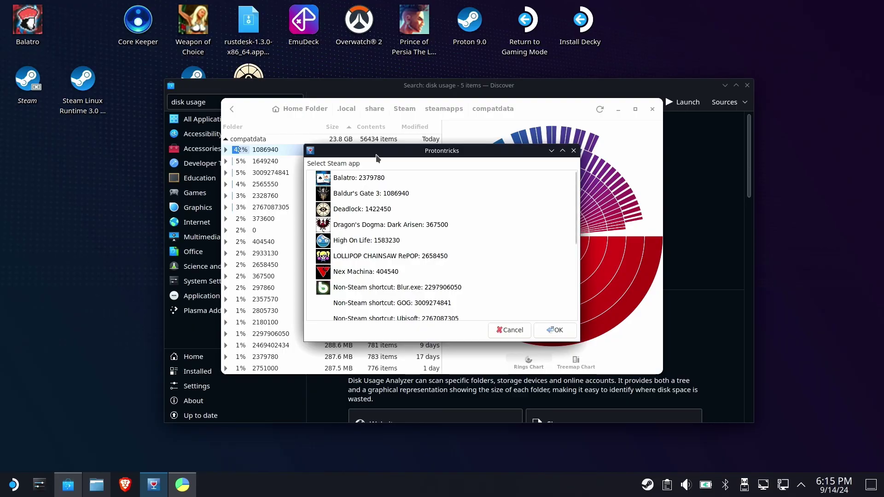
left_click_drag(376, 156, 530, 106)
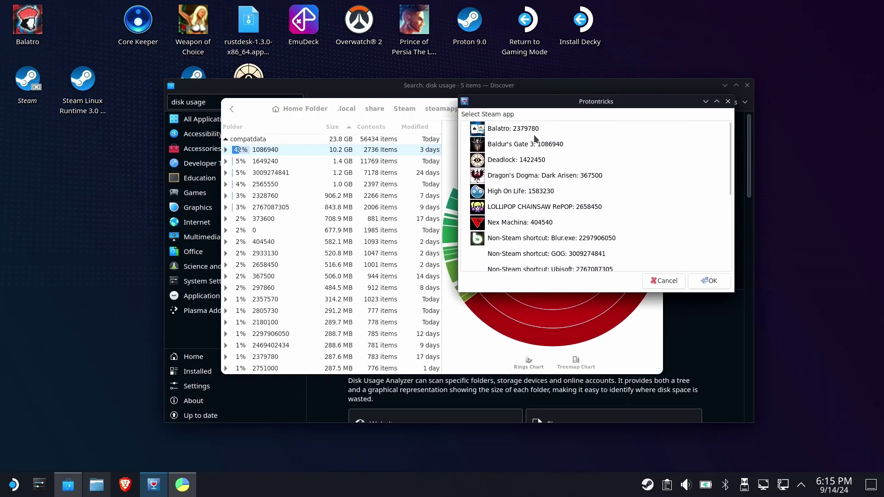
scroll(554, 143, "down", 3)
scroll(574, 179, "down", 5)
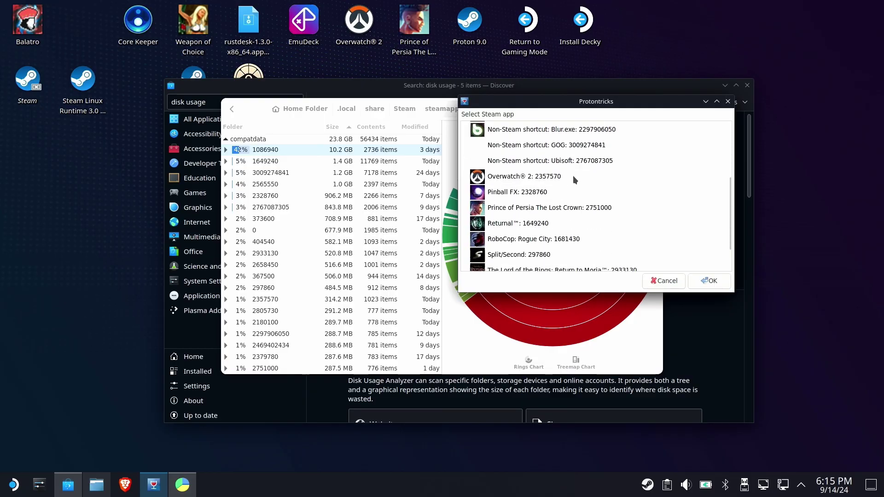
scroll(574, 179, "up", 2)
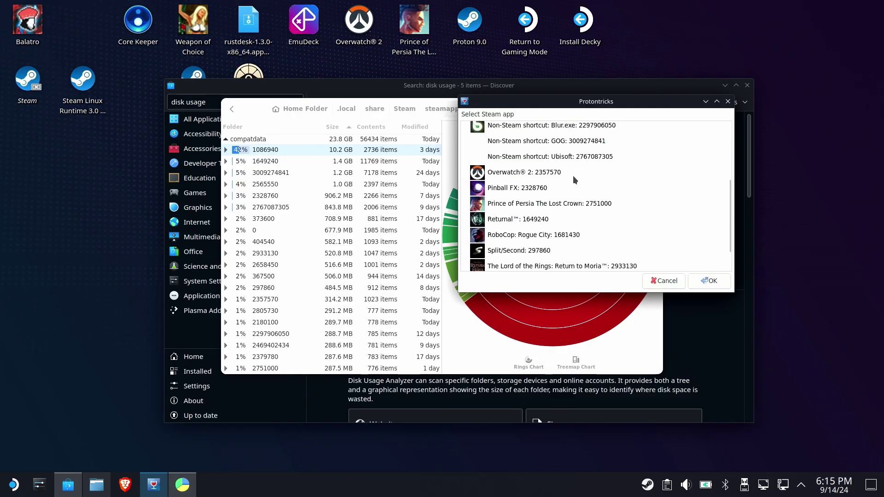
scroll(571, 160, "up", 1)
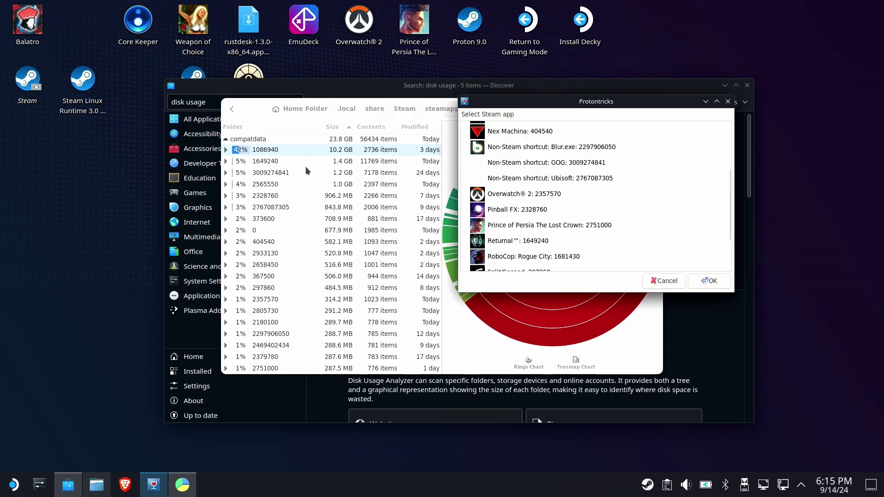
left_click(554, 163)
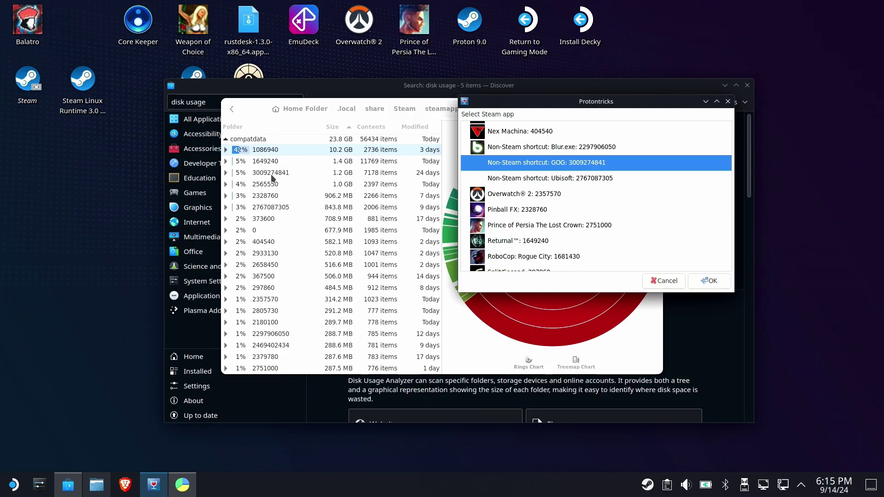
In Dolphin, open the Games folder on the primary removable drive
left_click(97, 485)
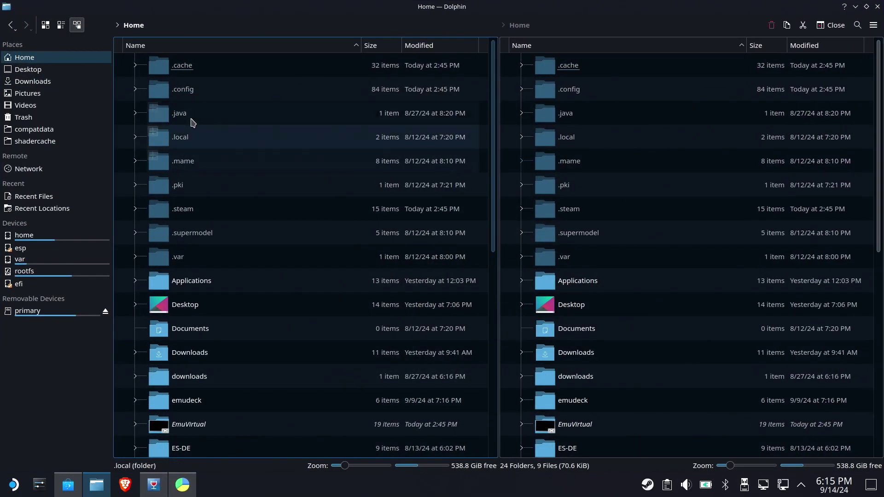
left_click(23, 312)
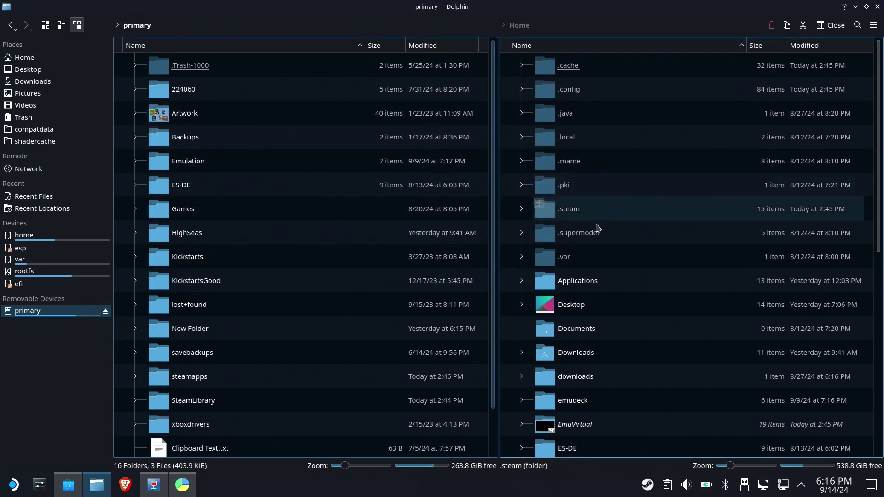
scroll(596, 226, "down", 4)
scroll(231, 199, "down", 1)
left_click(197, 160)
double_click(197, 159)
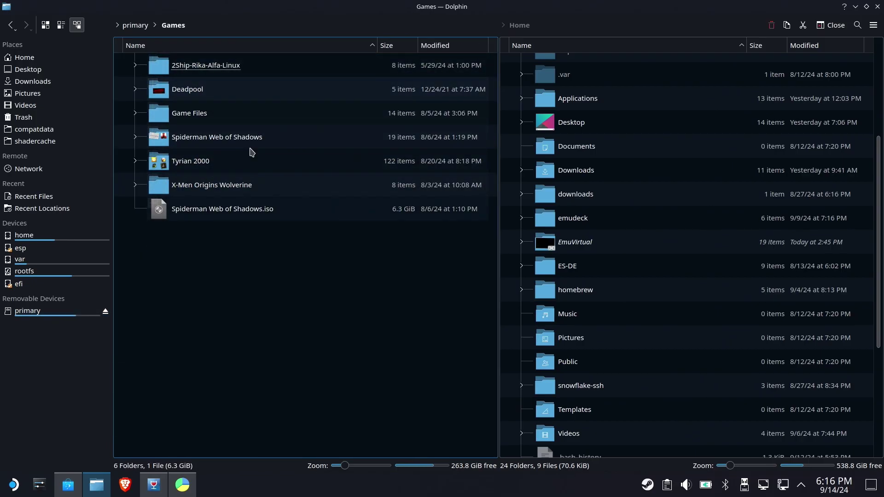
Browse the Home folder, then minimize Dolphin to reveal Disk Usage Analyzer
left_click(25, 58)
scroll(193, 350, "down", 3)
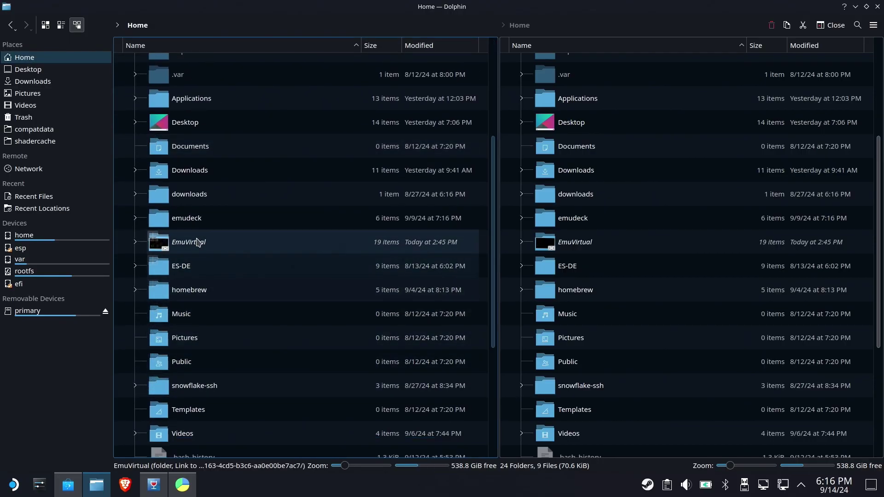
scroll(156, 290, "down", 4)
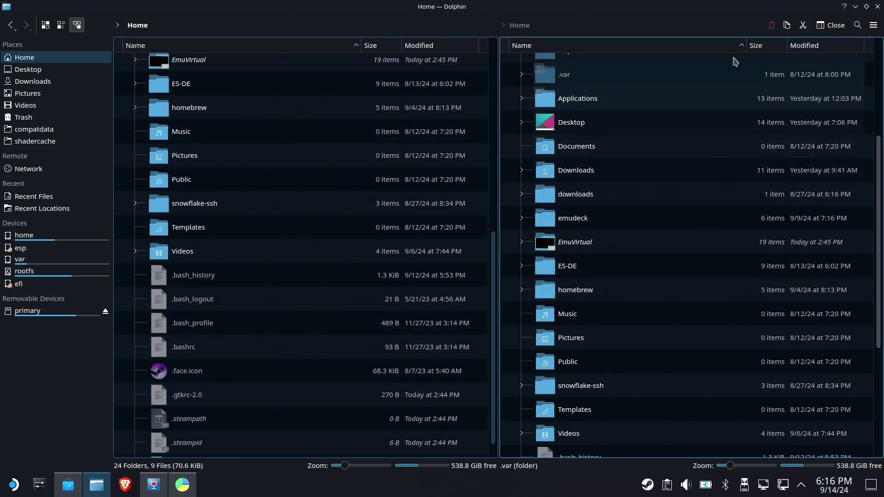
left_click(855, 7)
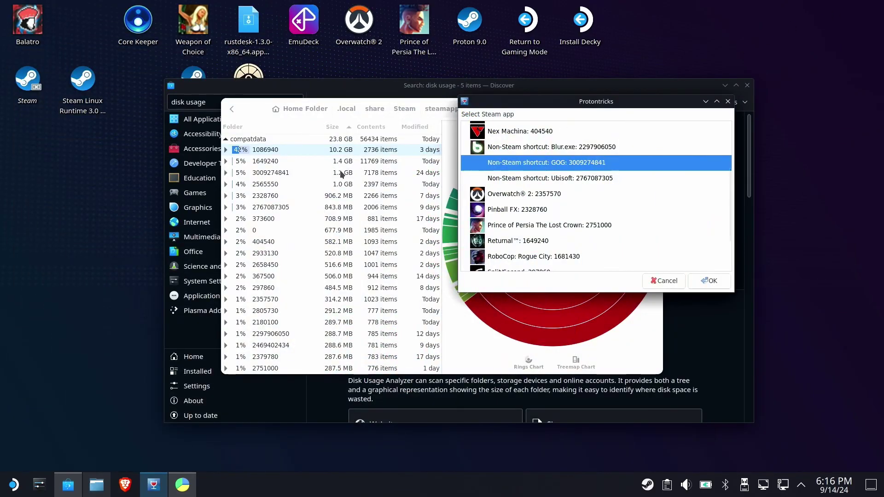
double_click(276, 173)
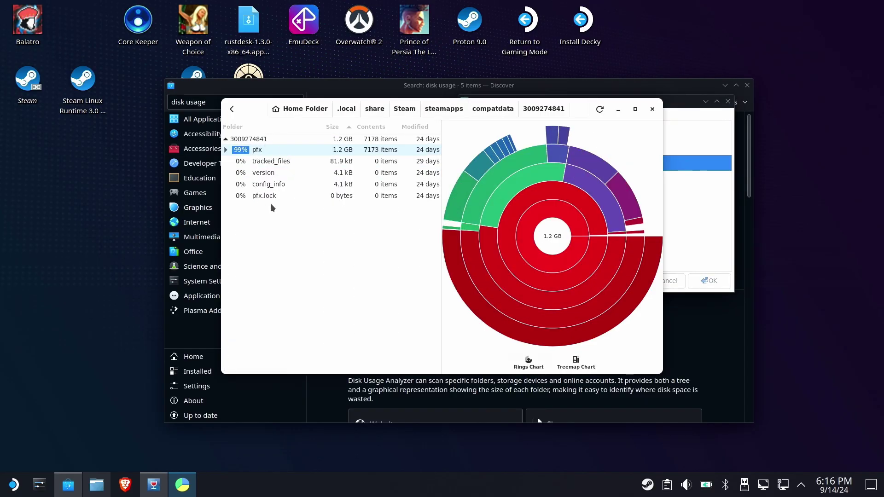
double_click(257, 150)
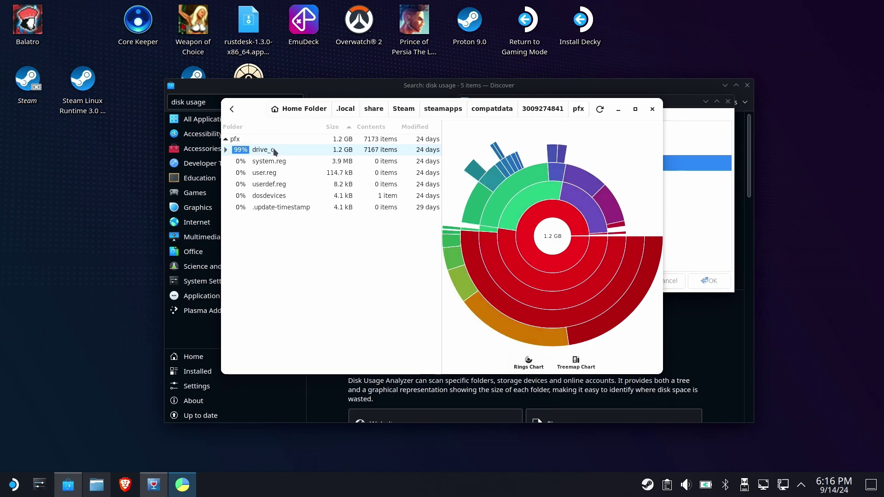
double_click(273, 149)
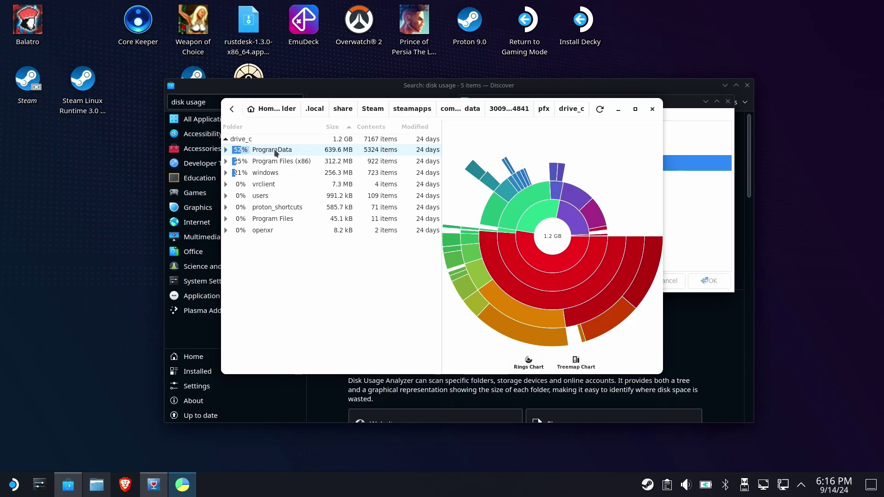
double_click(274, 149)
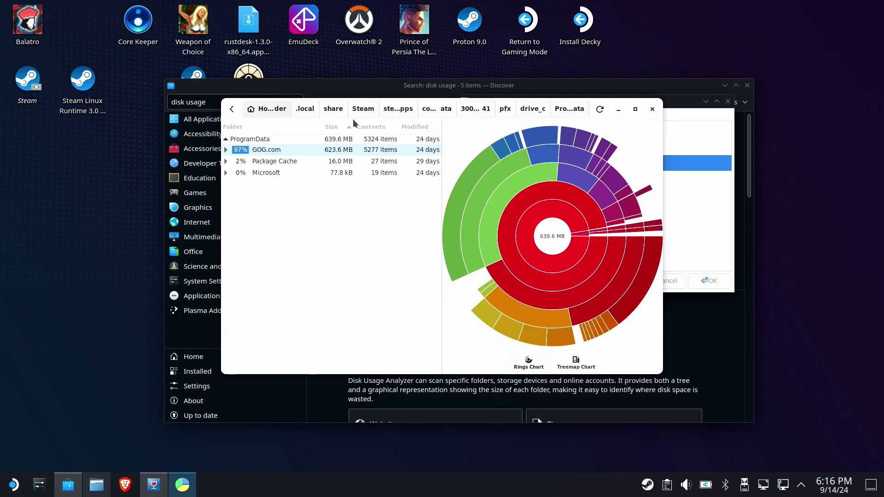
left_click(532, 108)
double_click(260, 162)
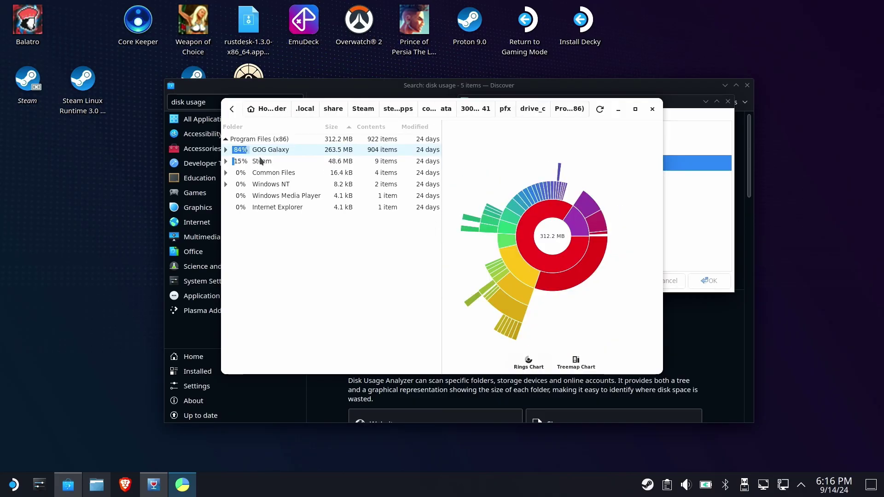
double_click(262, 151)
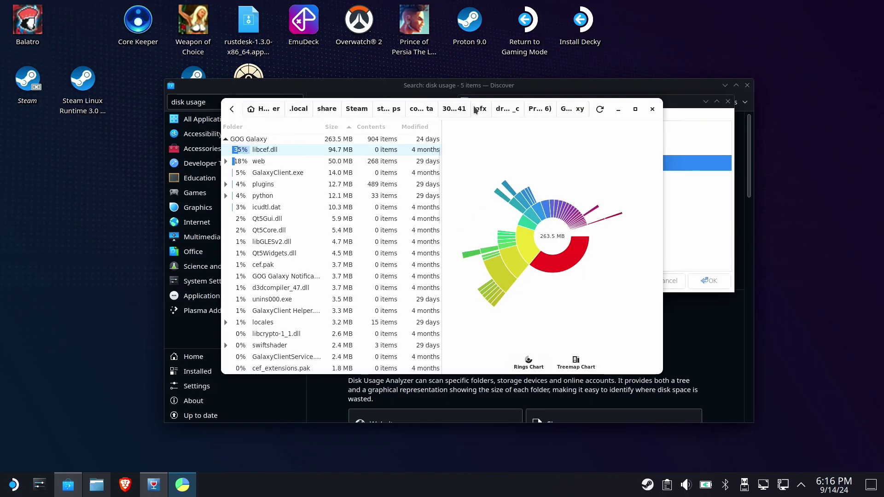
left_click(539, 109)
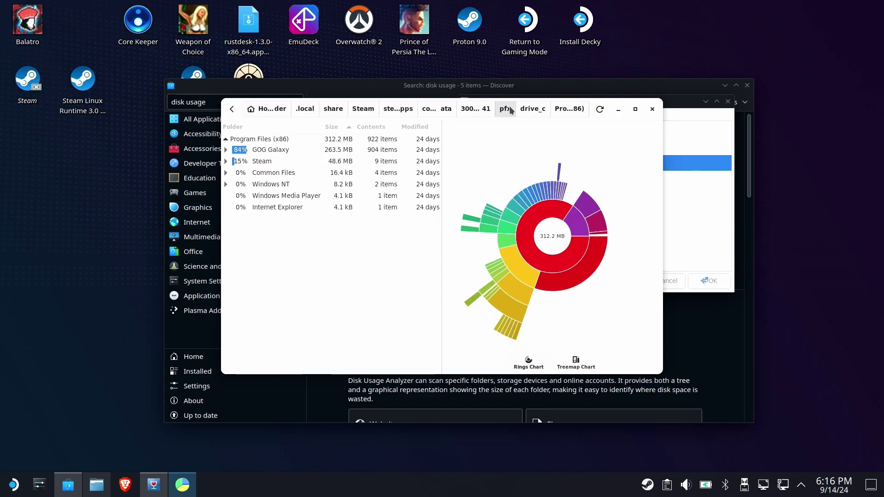
left_click(505, 108)
left_click(498, 109)
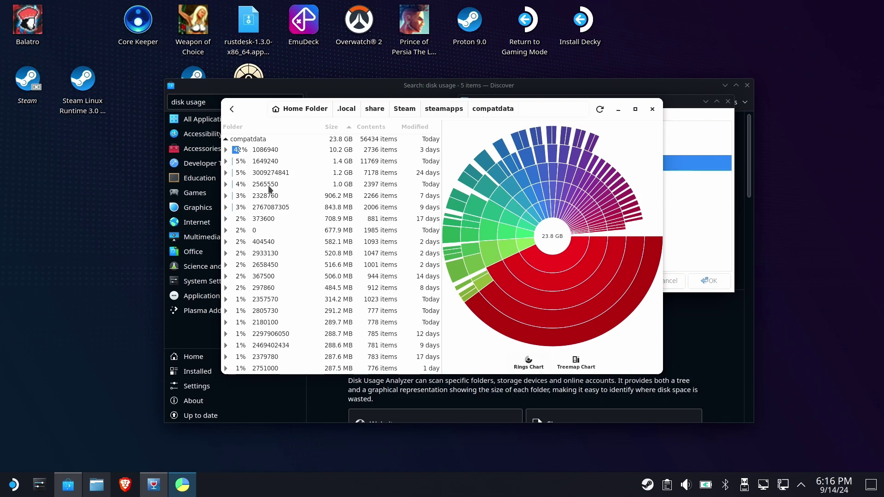
double_click(272, 208)
double_click(259, 150)
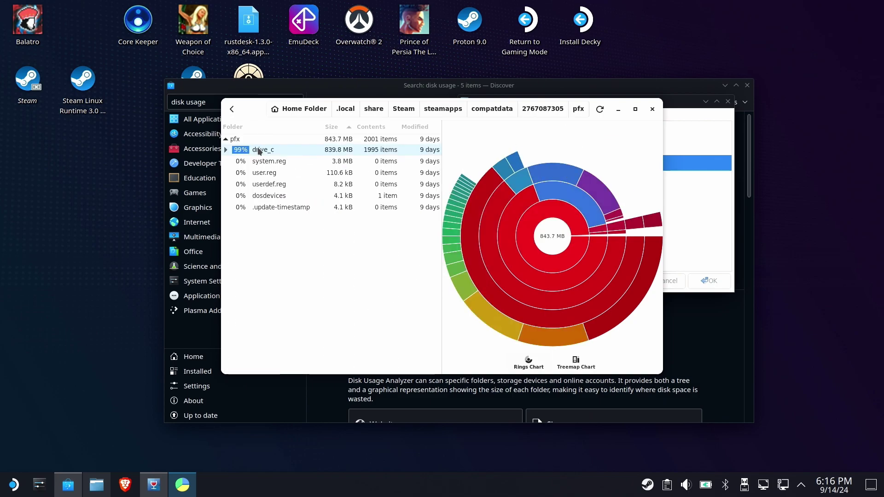
double_click(266, 152)
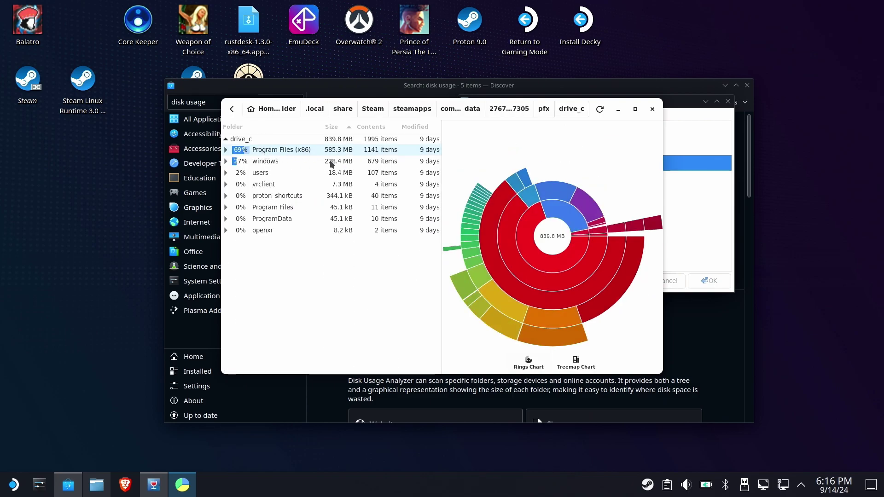
double_click(299, 152)
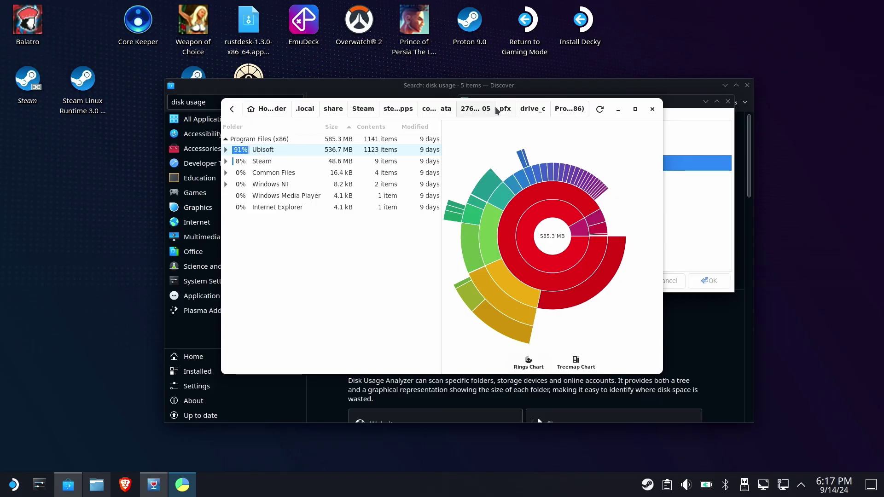
left_click(463, 110)
left_click(476, 109)
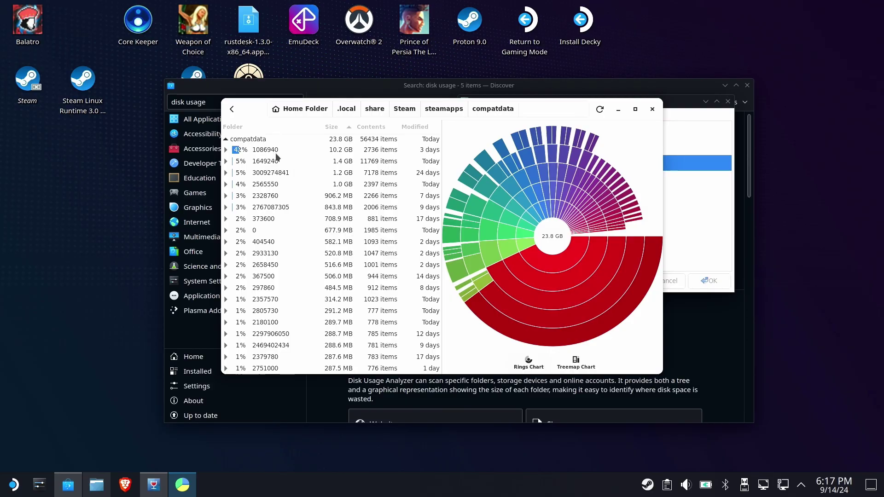
double_click(272, 207)
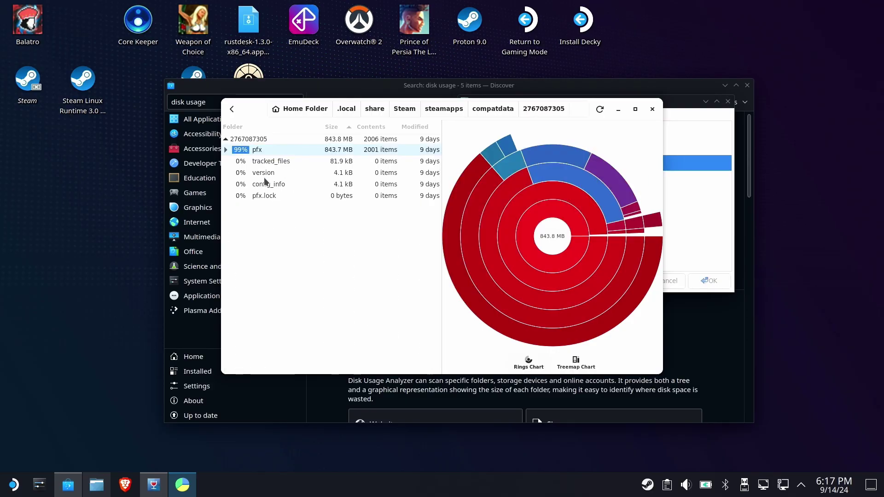
double_click(266, 152)
double_click(273, 149)
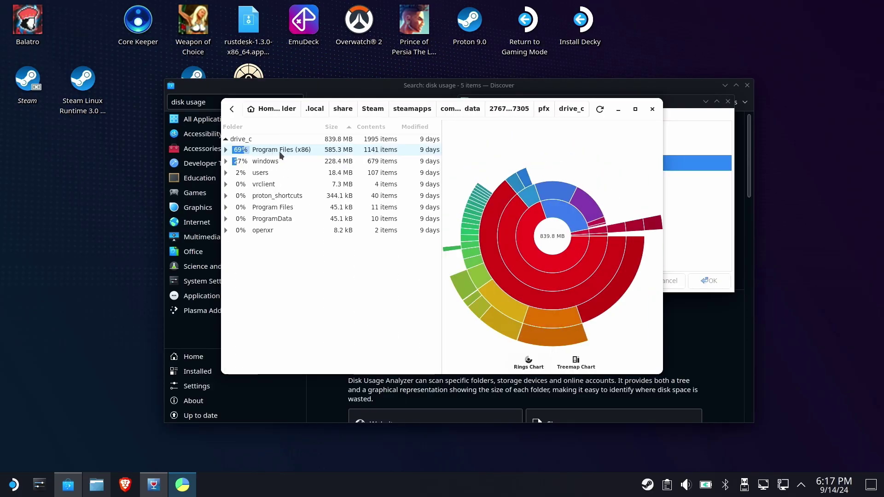
double_click(279, 150)
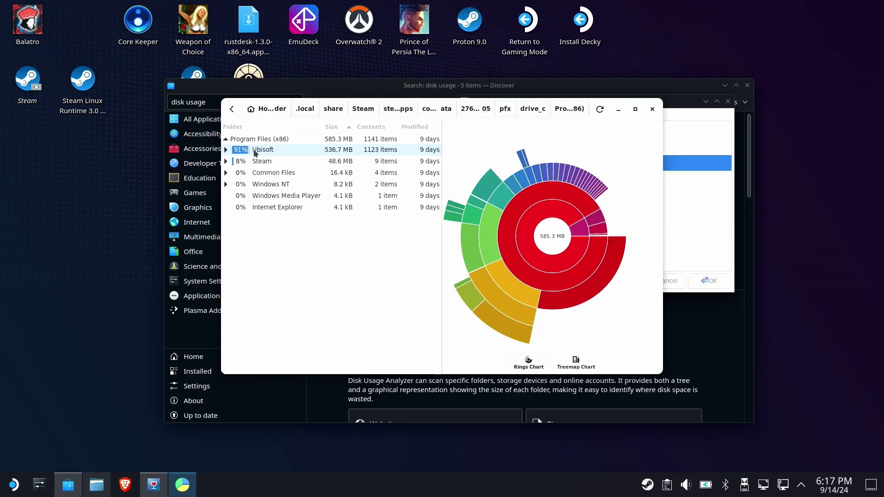
double_click(266, 151)
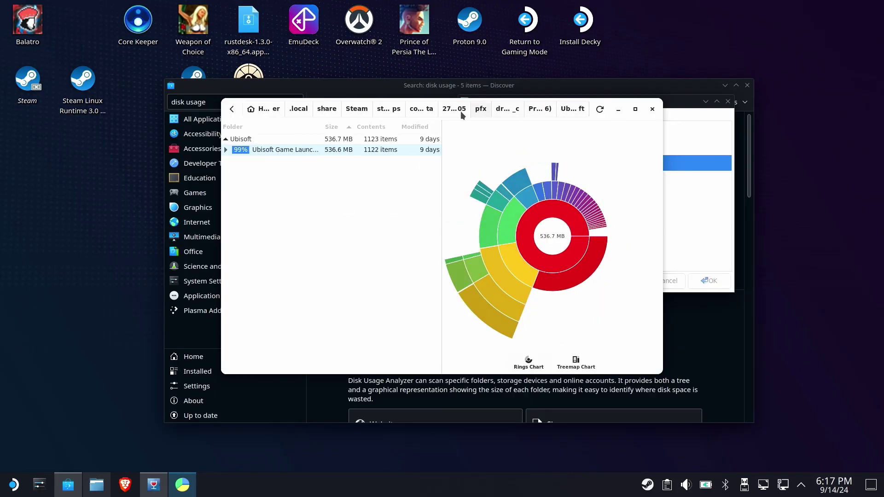
left_click(425, 111)
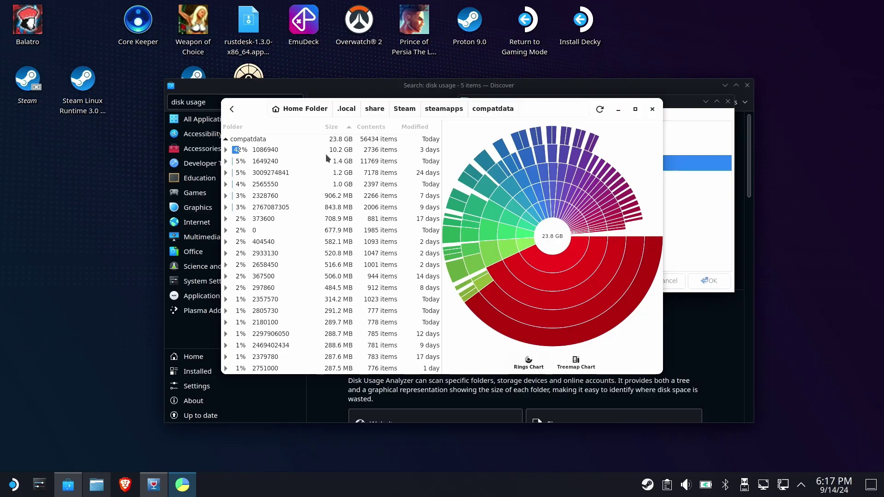
double_click(266, 333)
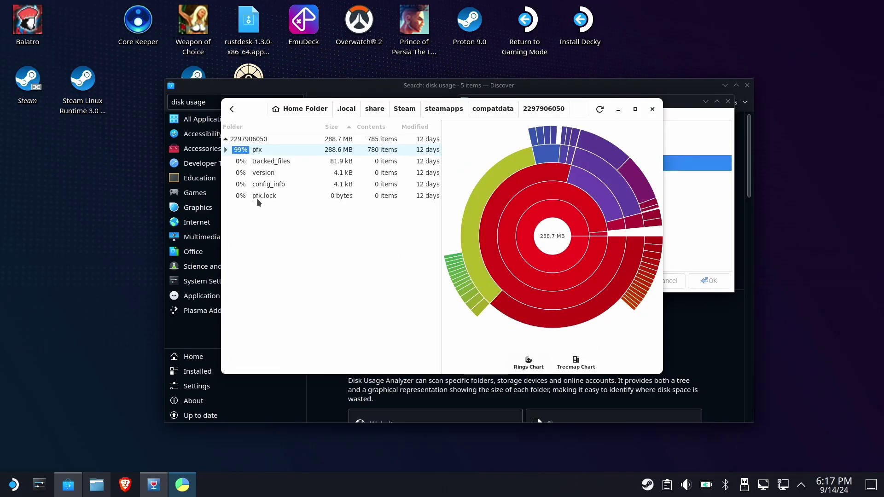
double_click(269, 152)
double_click(279, 151)
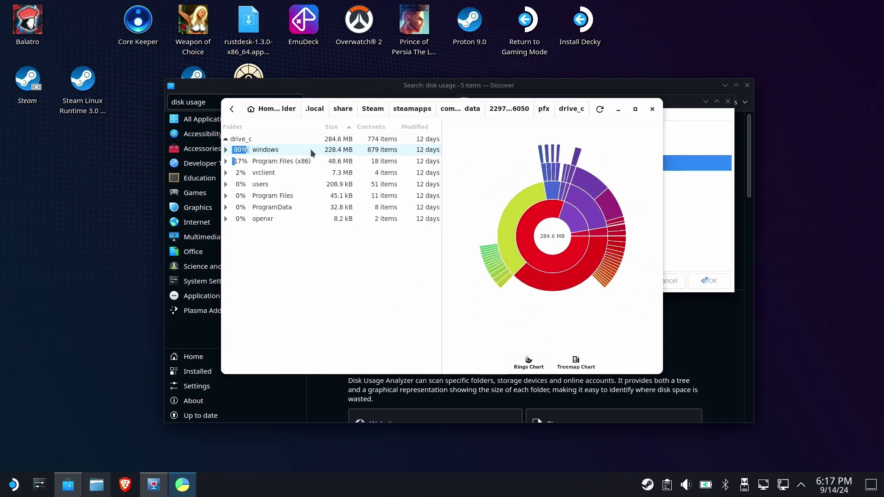
double_click(261, 150)
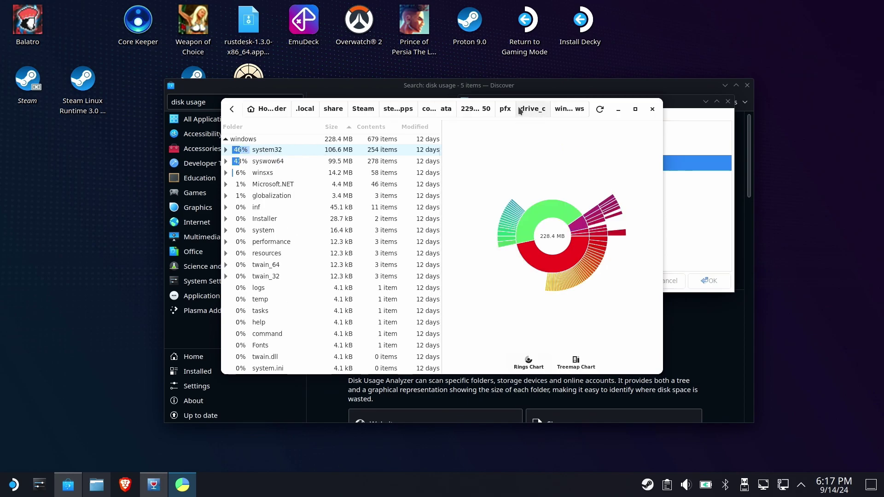
Return to the full 23.8 GB compatdata listing and scroll through the prefixes
left_click(472, 109)
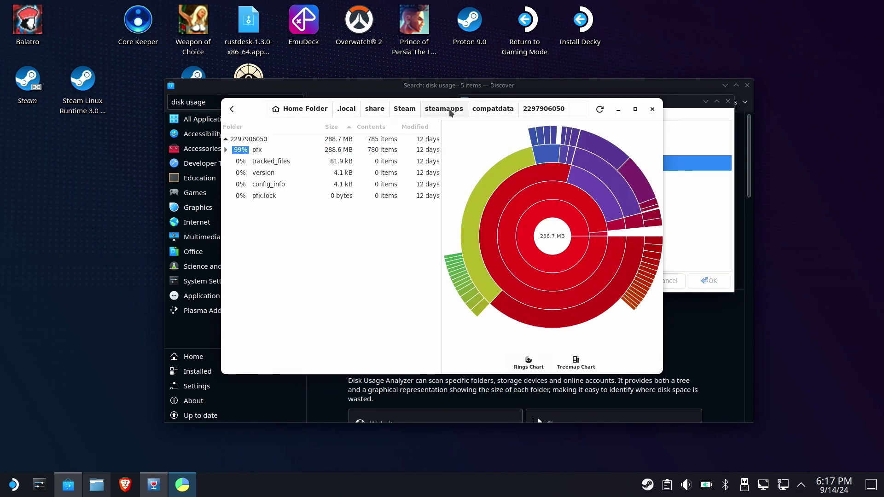
left_click(493, 109)
scroll(278, 203, "down", 3)
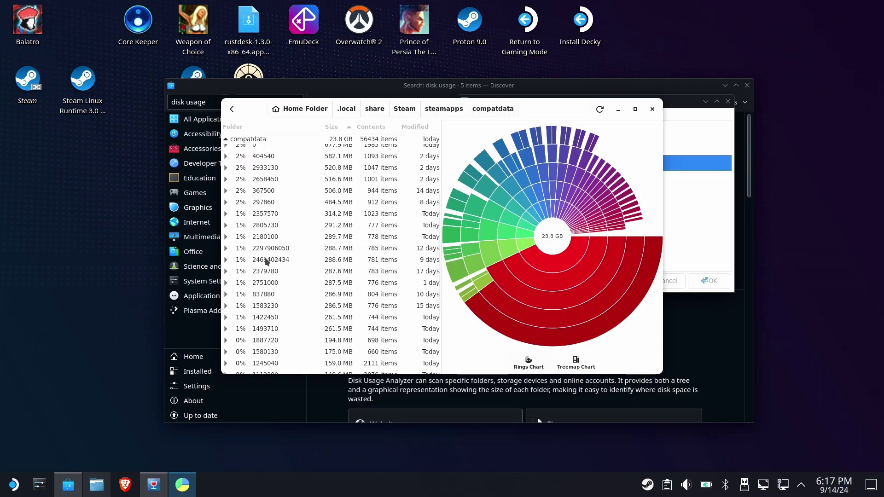
scroll(299, 239, "down", 4)
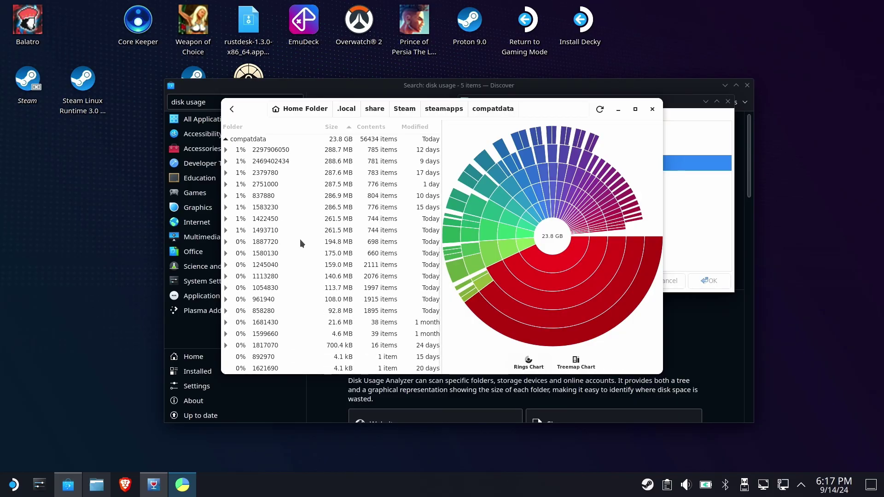
scroll(301, 237, "up", 8)
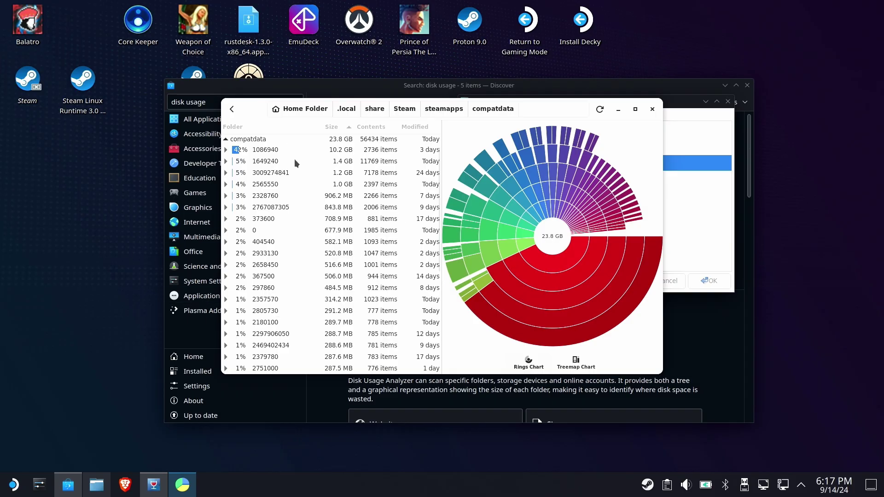
From steamapps, open compatdata and drill the largest prefix 1086940 down to drive_c/users
left_click(423, 109)
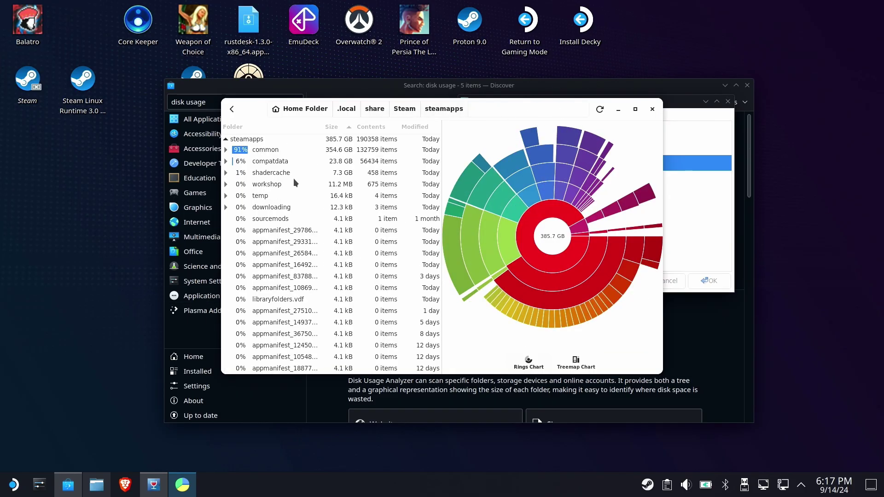
double_click(270, 162)
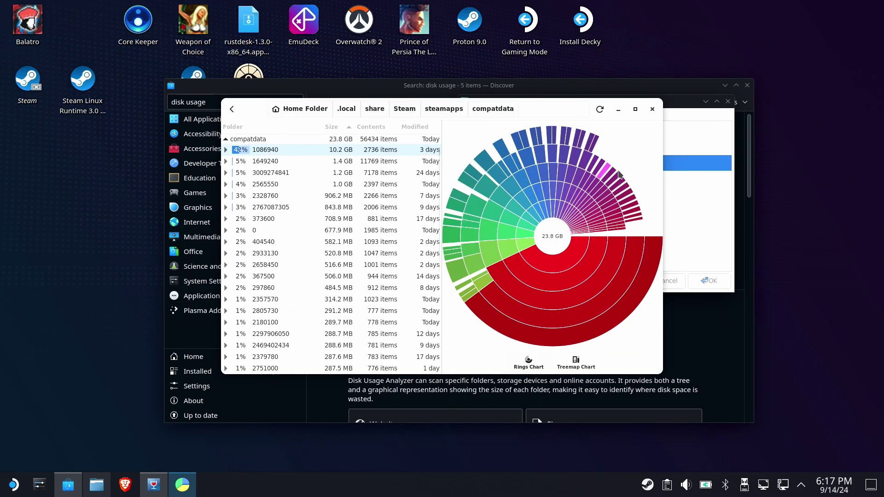
double_click(265, 149)
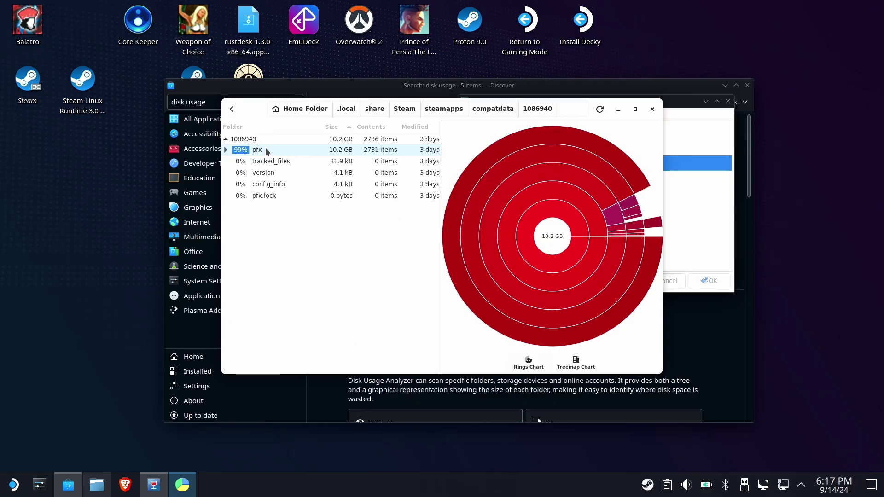
double_click(260, 149)
double_click(275, 150)
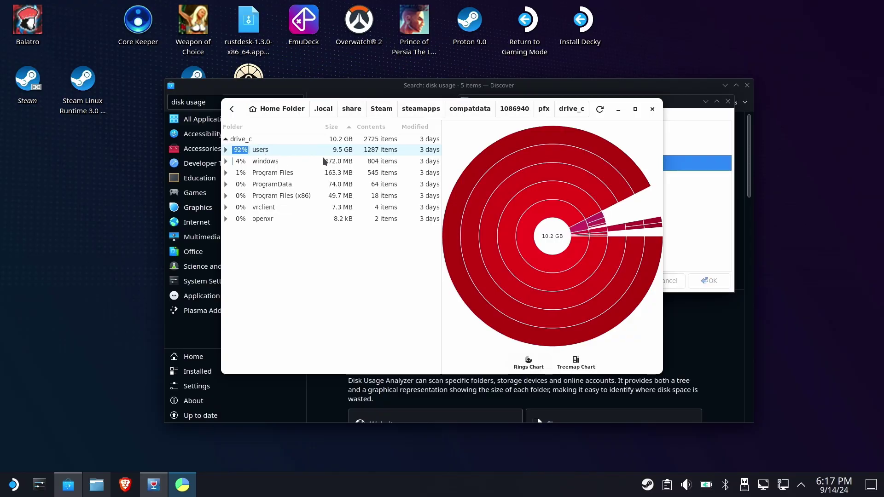
double_click(277, 149)
Follow steamuser/AppData/Local/Larian Studios/Baldur's Gate 3 to the 9.4 GB Story savegames folder
double_click(258, 150)
double_click(259, 150)
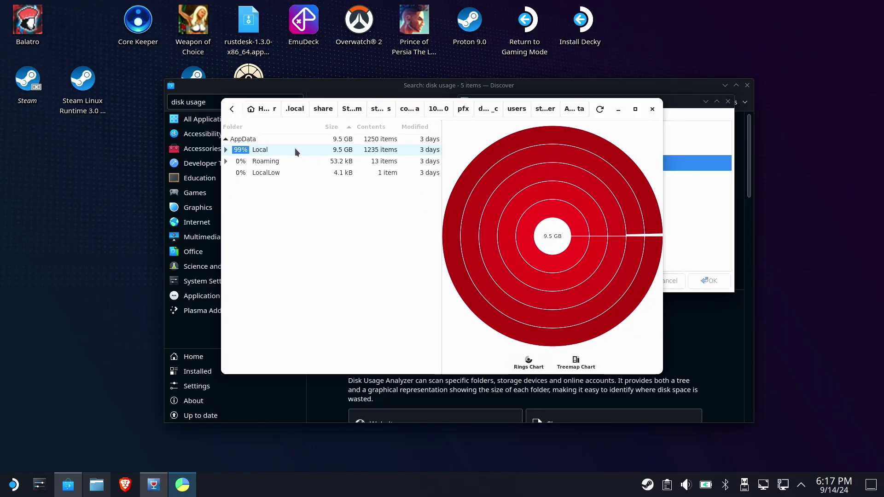
double_click(254, 149)
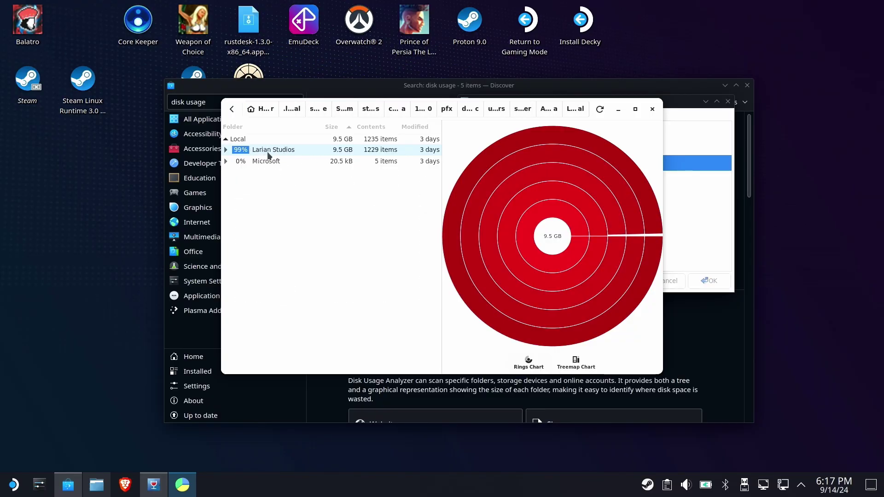
double_click(282, 150)
double_click(285, 151)
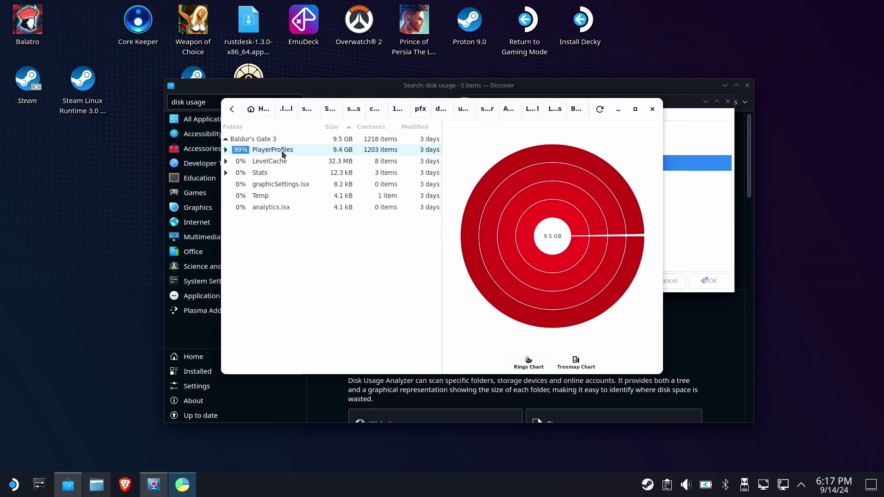
double_click(282, 150)
double_click(265, 150)
double_click(265, 149)
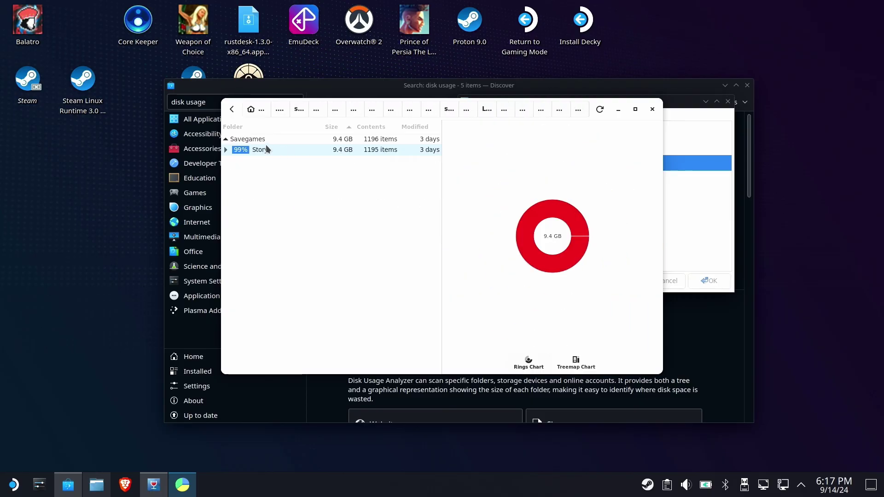
double_click(256, 149)
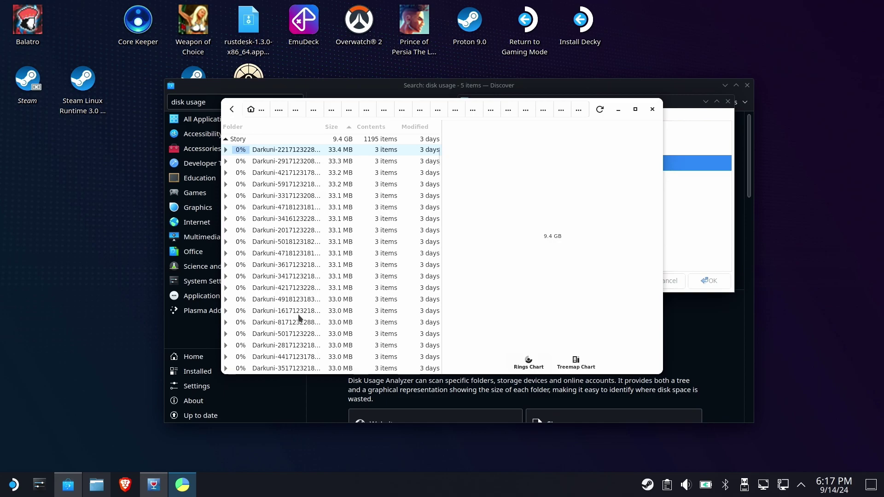
scroll(320, 184, "down", 15)
scroll(278, 231, "up", 15)
Close Disk Usage Analyzer, the Protontricks app picker and Discover
left_click(652, 109)
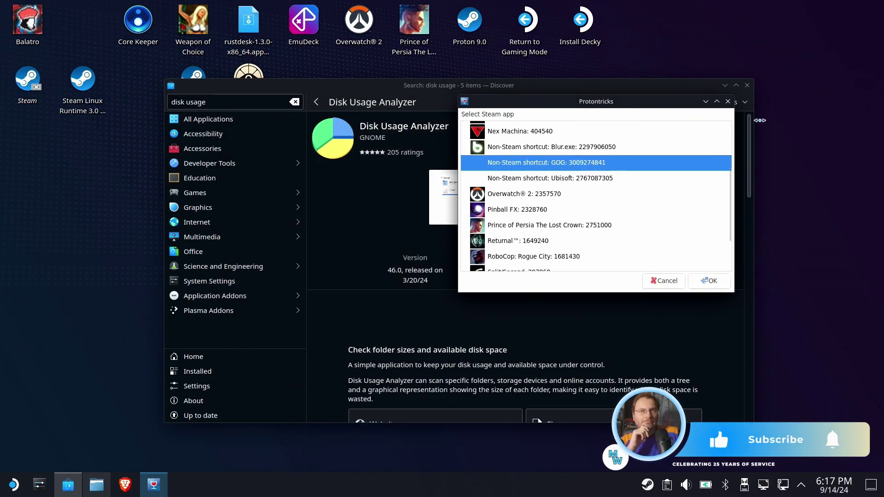
left_click(728, 102)
left_click(747, 86)
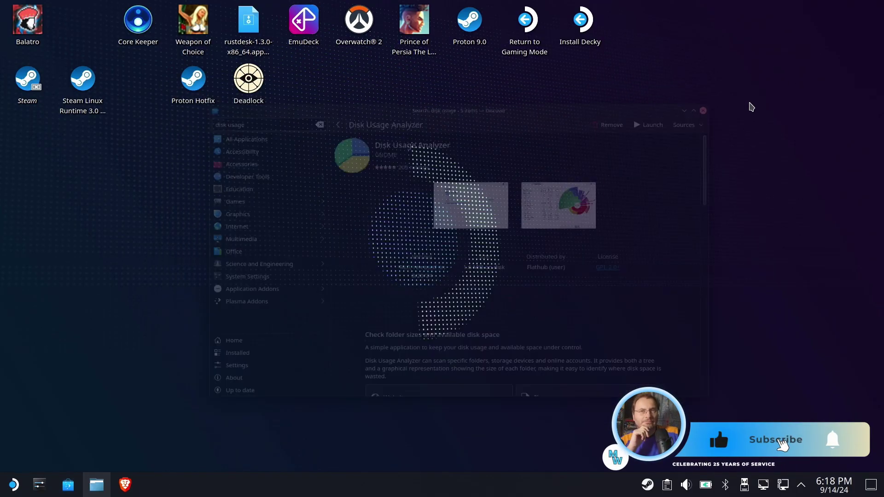